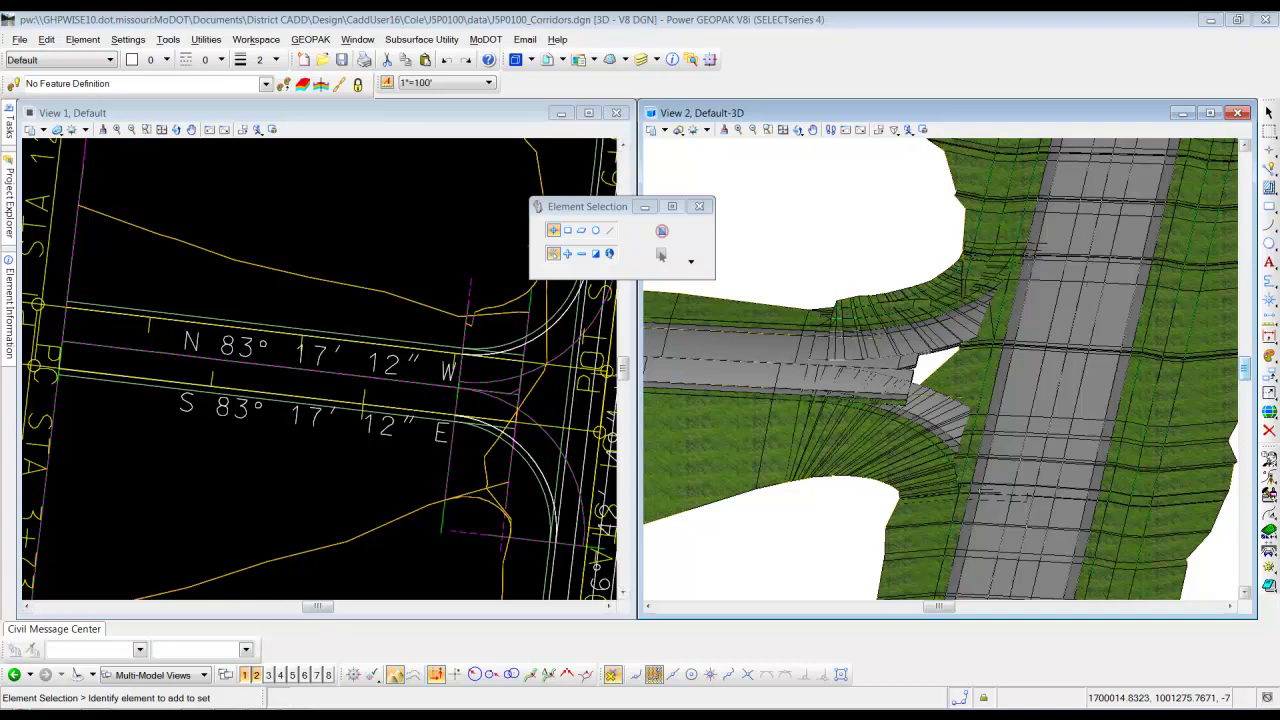
Step: Switch to ProjectWise Explorer, open J5P0100_Plan.dgn and check in J5P0100_Corridors.dgn
left_click(270, 715)
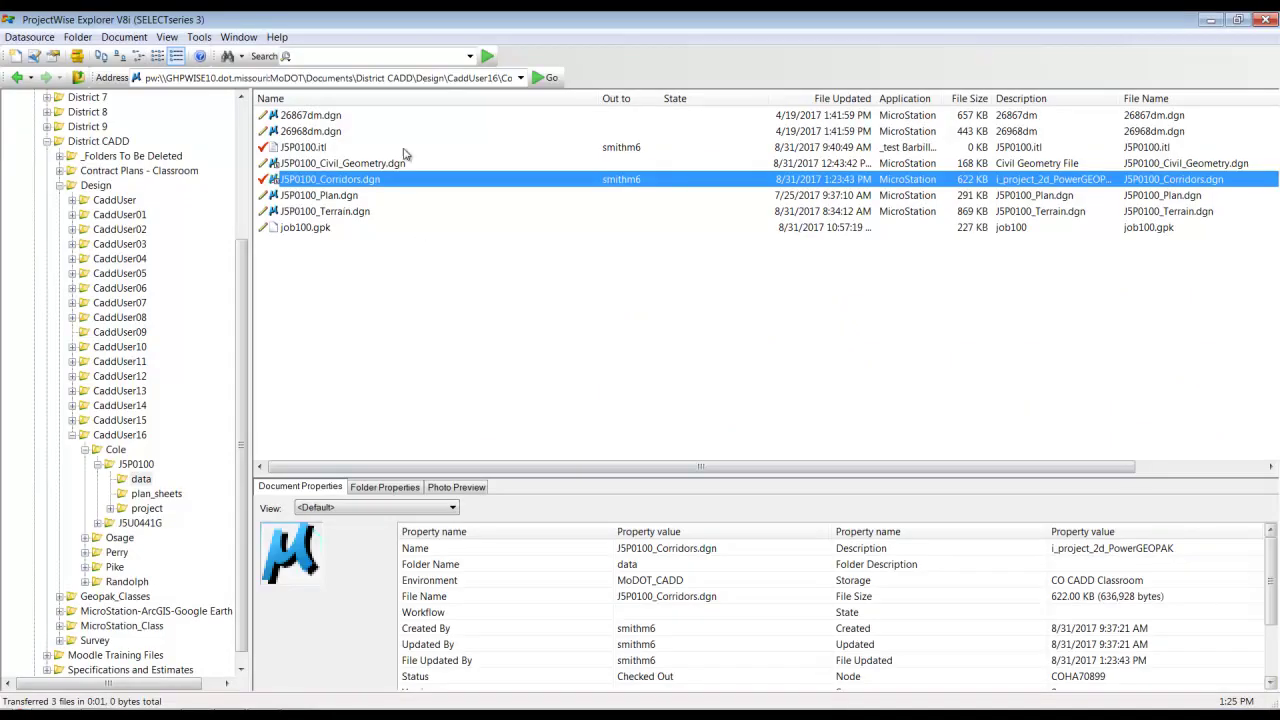
double_click(330, 196)
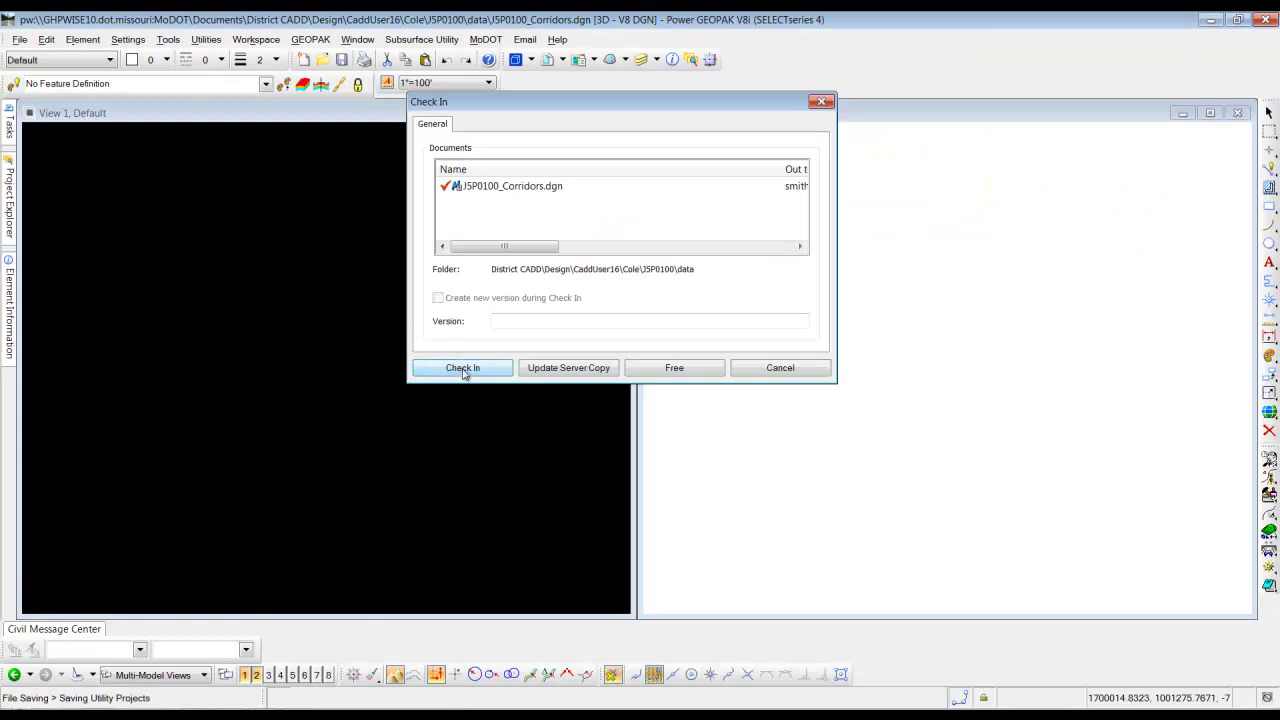
left_click(463, 368)
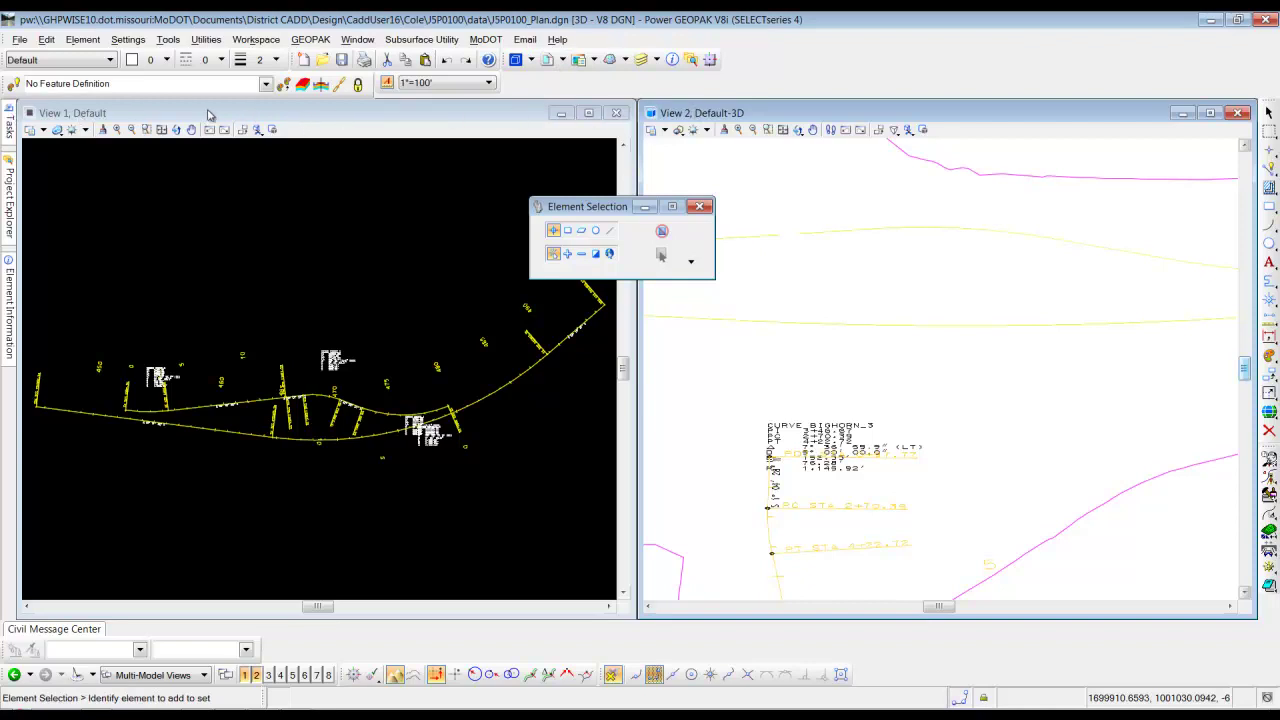
Step: Attach J5P0100_Civil_Geometry.dgn, J5P0100_Corridors.dgn and J5P0100_Terrain.dgn as references to the 2D Default model of the plan file
left_click(98, 114)
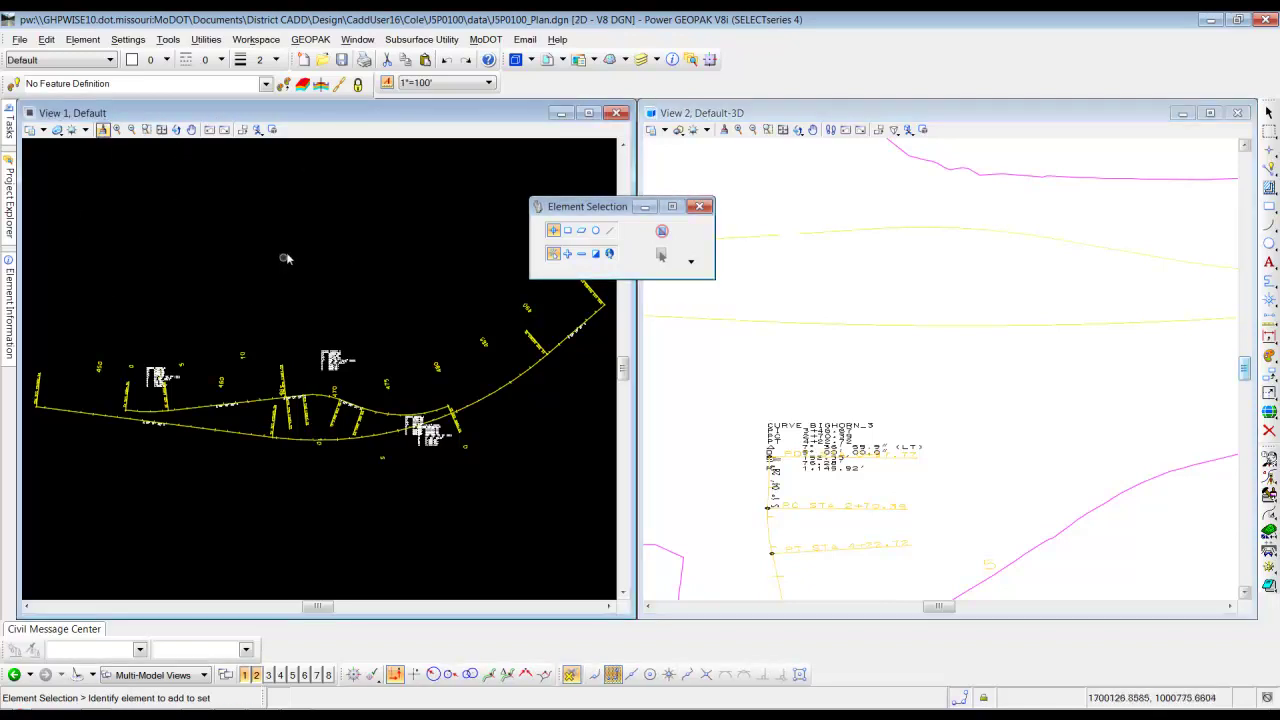
left_click(548, 61)
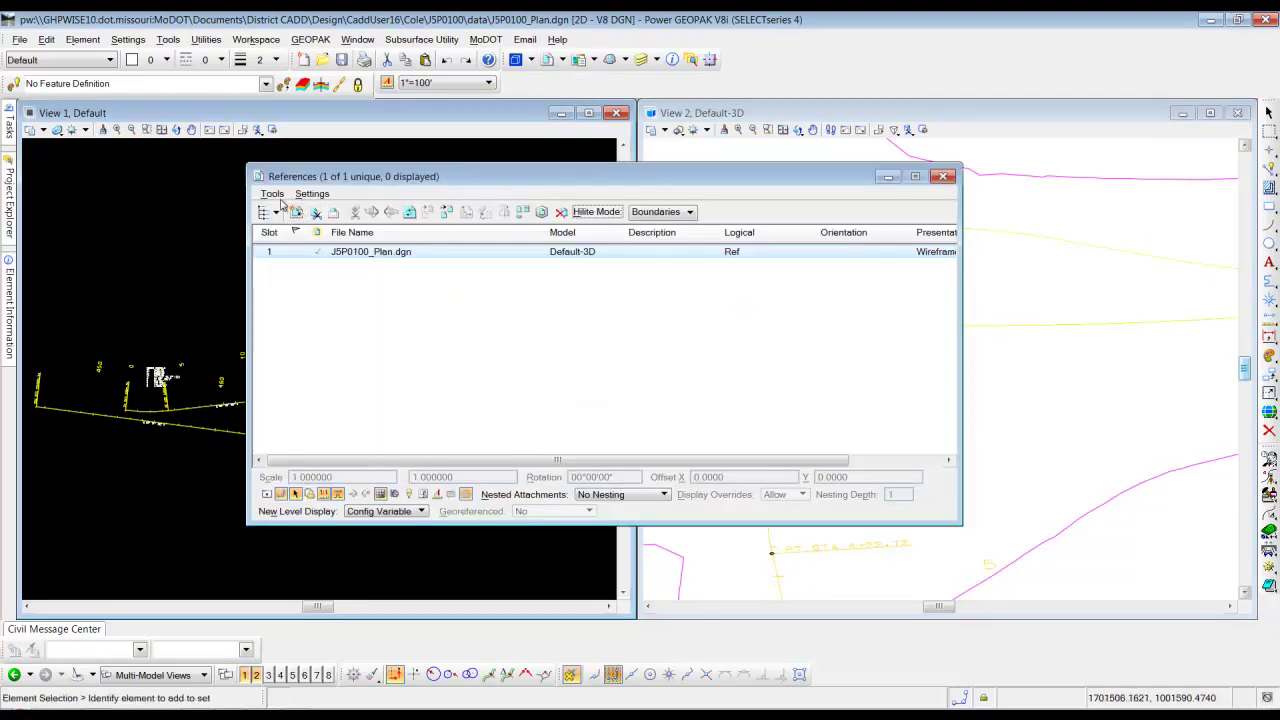
left_click(272, 194)
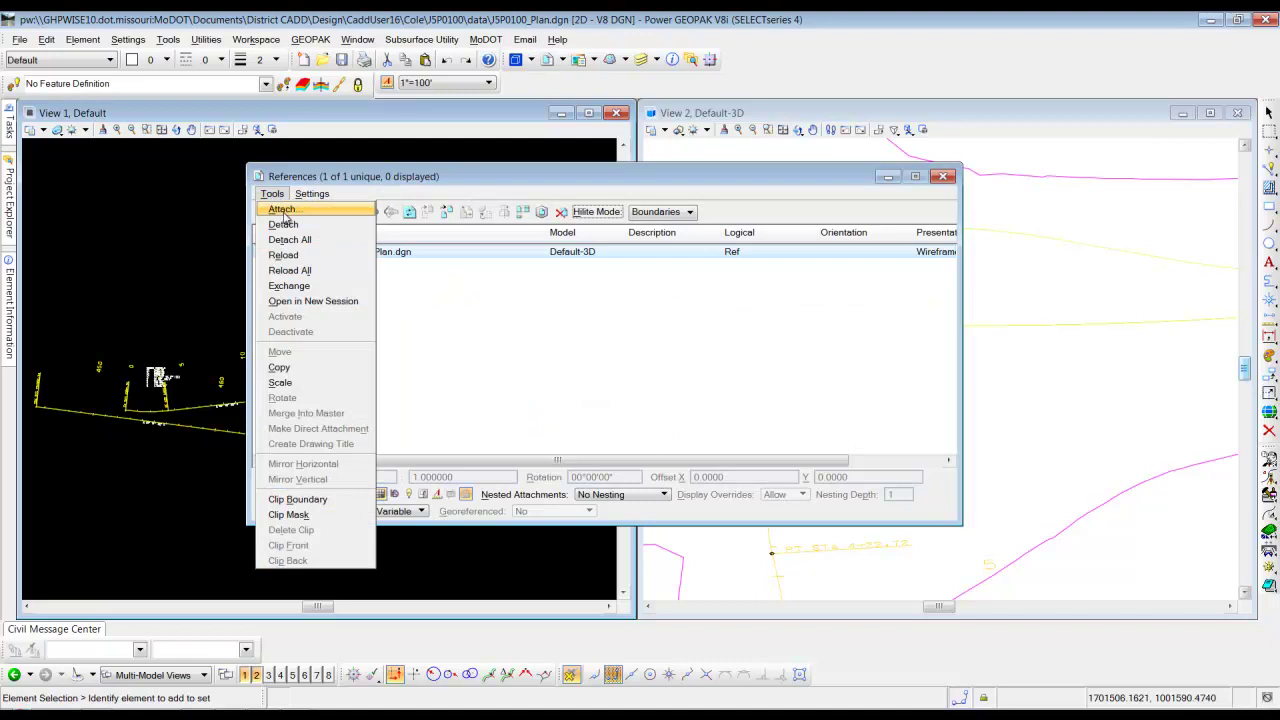
left_click(284, 207)
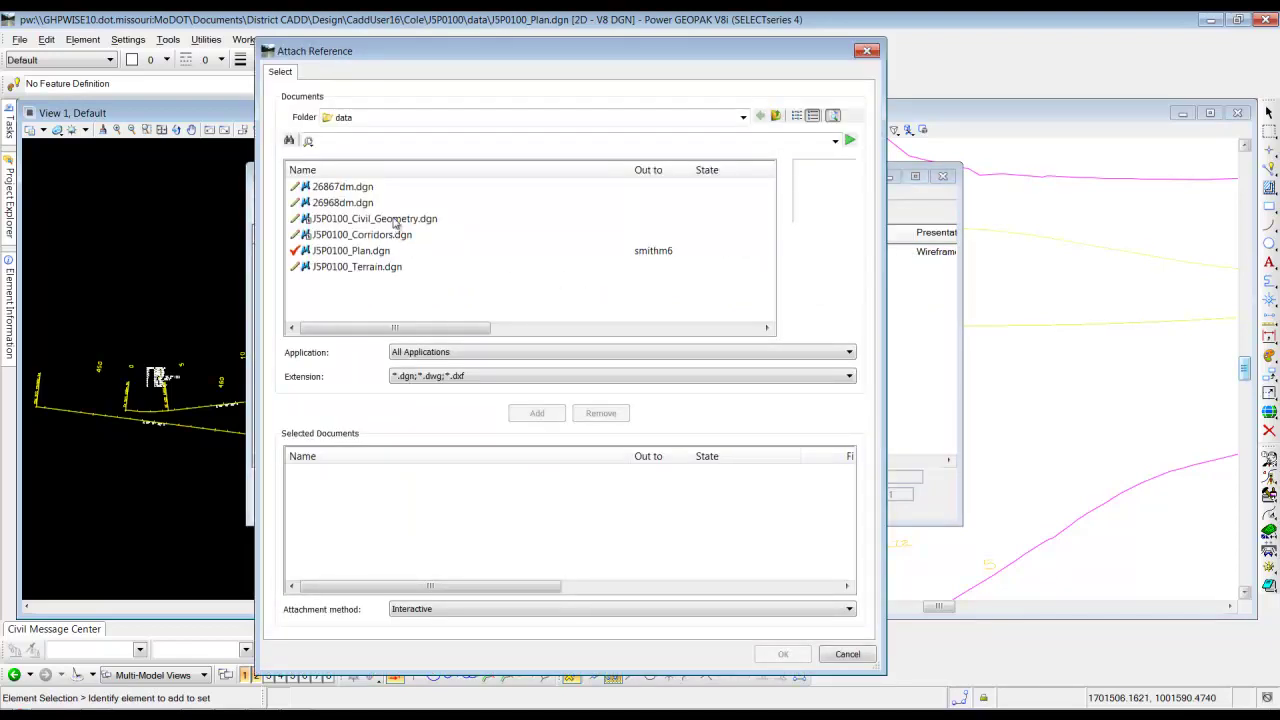
double_click(393, 222)
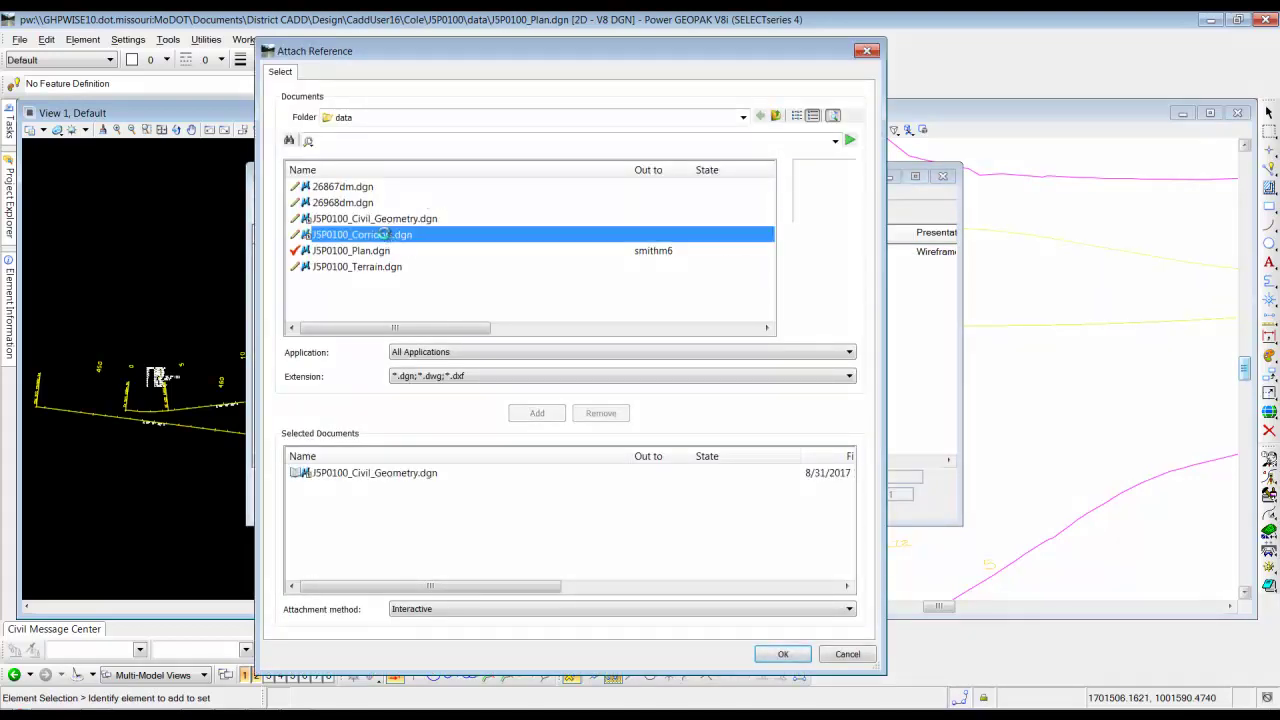
double_click(385, 235)
double_click(376, 267)
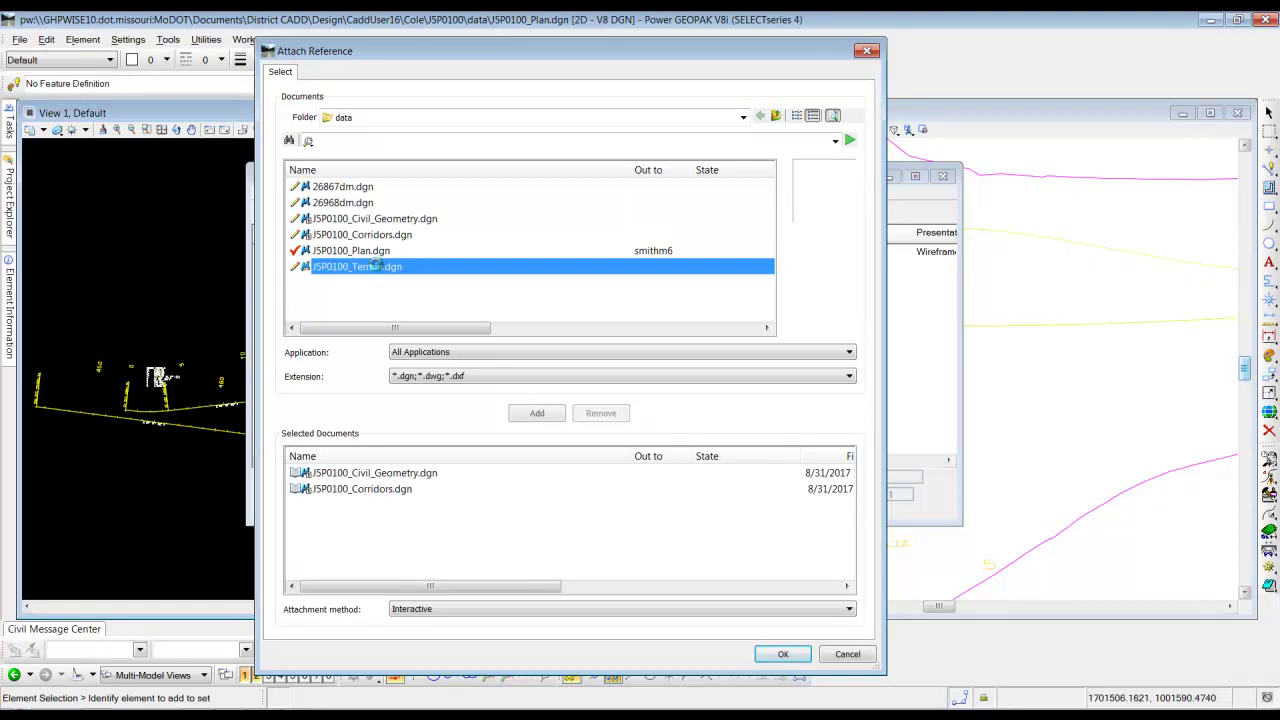
left_click(778, 656)
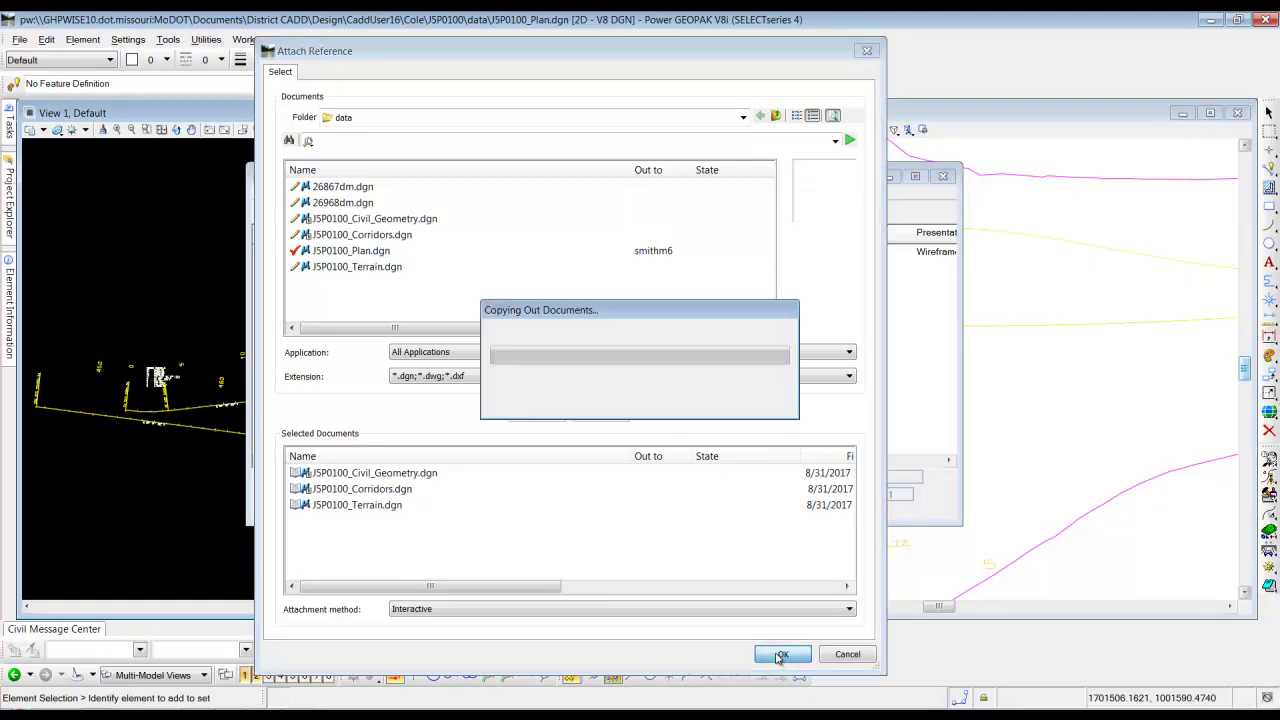
left_click(590, 614)
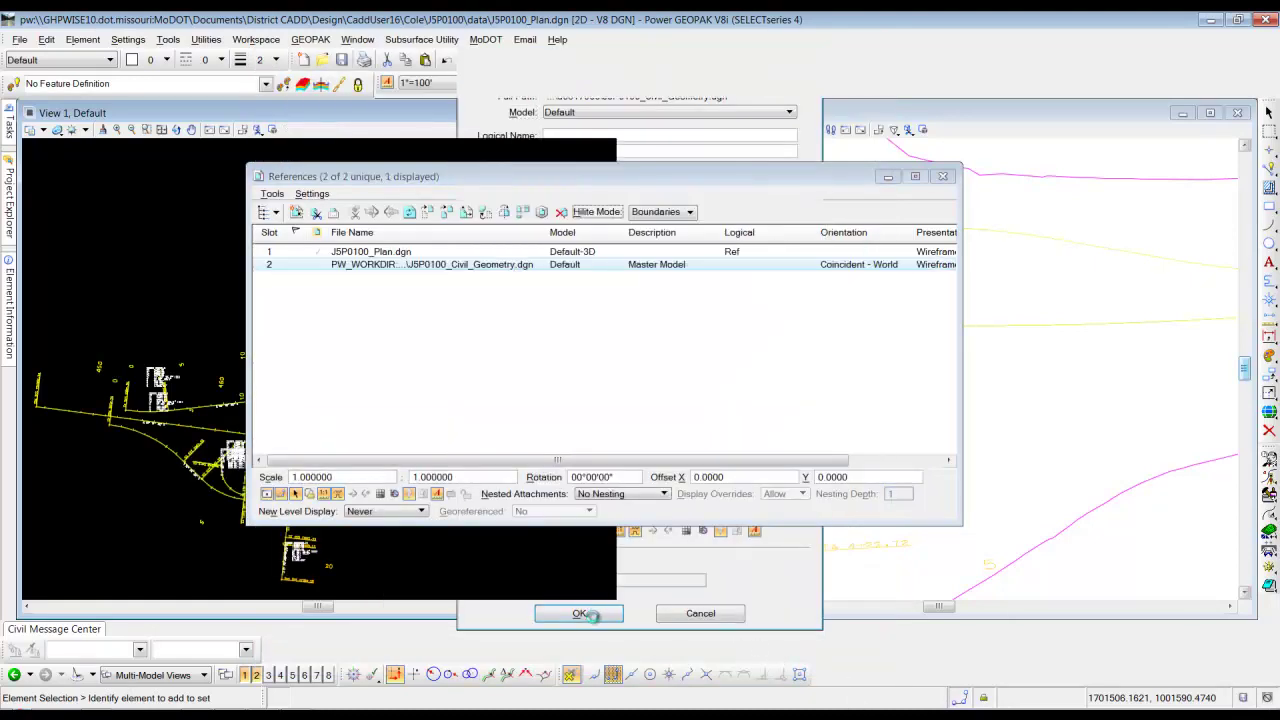
left_click(594, 616)
left_click(594, 616)
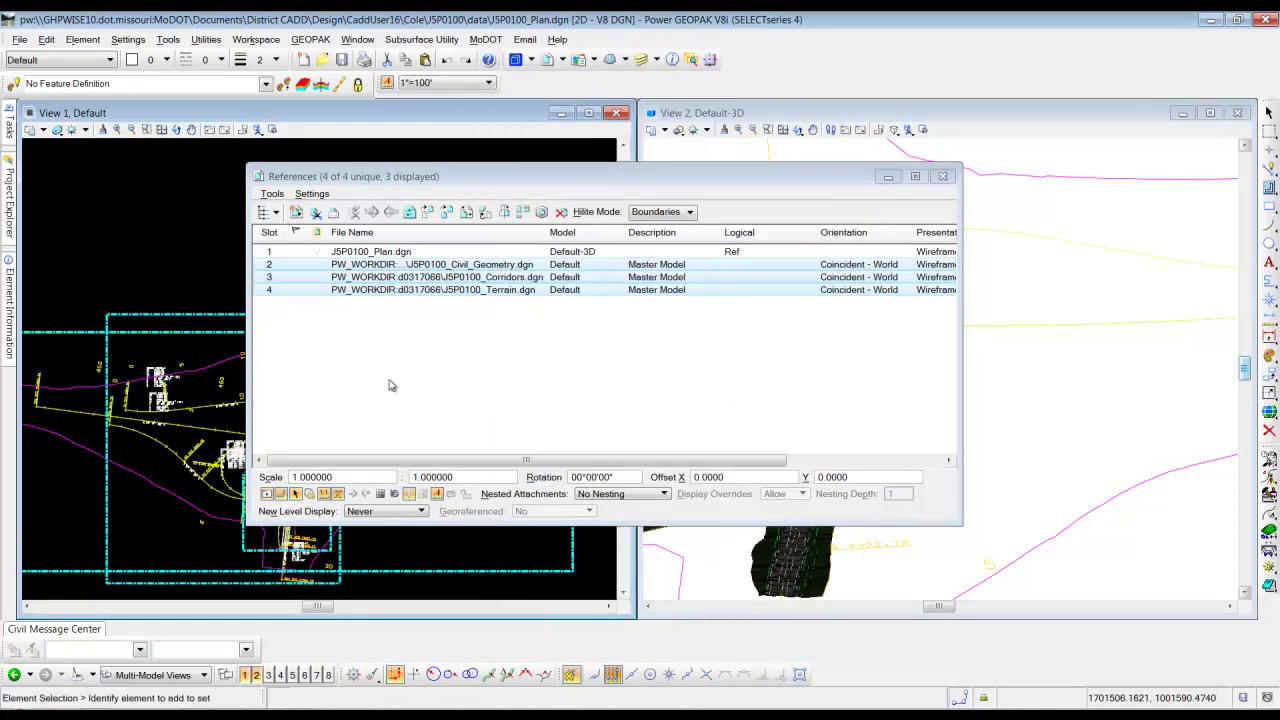
left_click(943, 178)
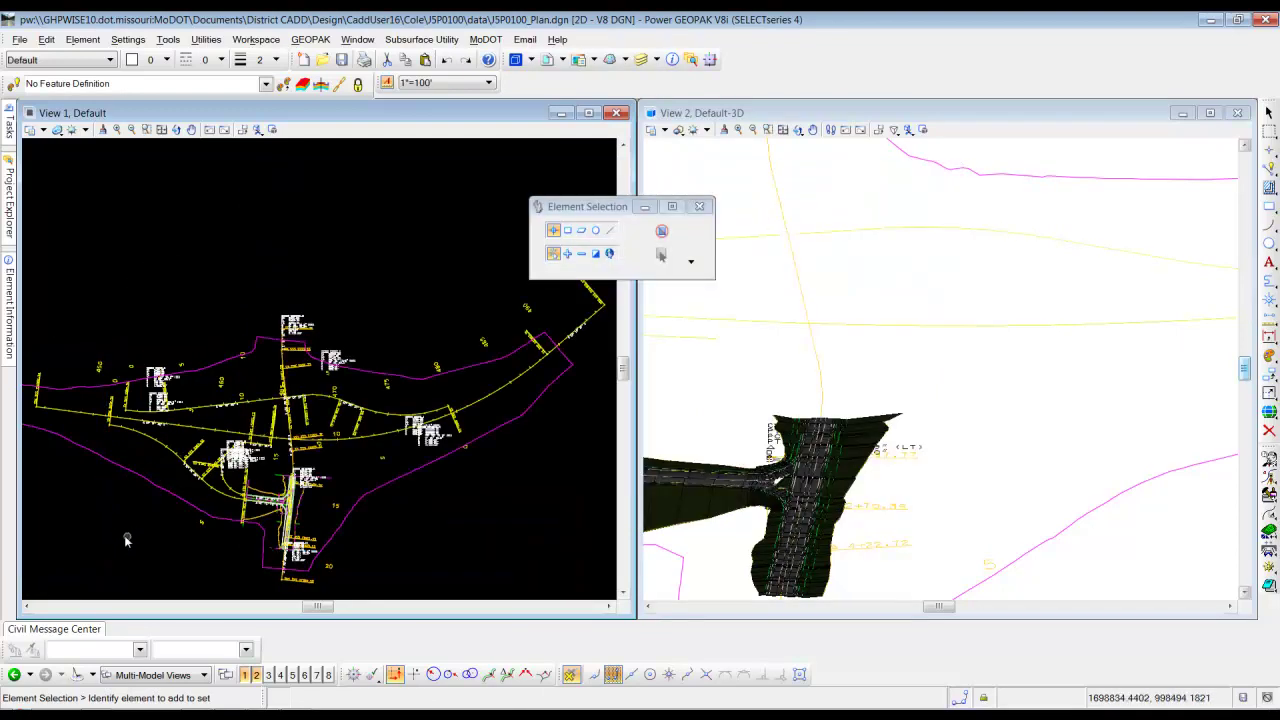
Step: Set the referenced terrain model as the active terrain using its boundary in the plan view
scroll(128, 540, "up", 2)
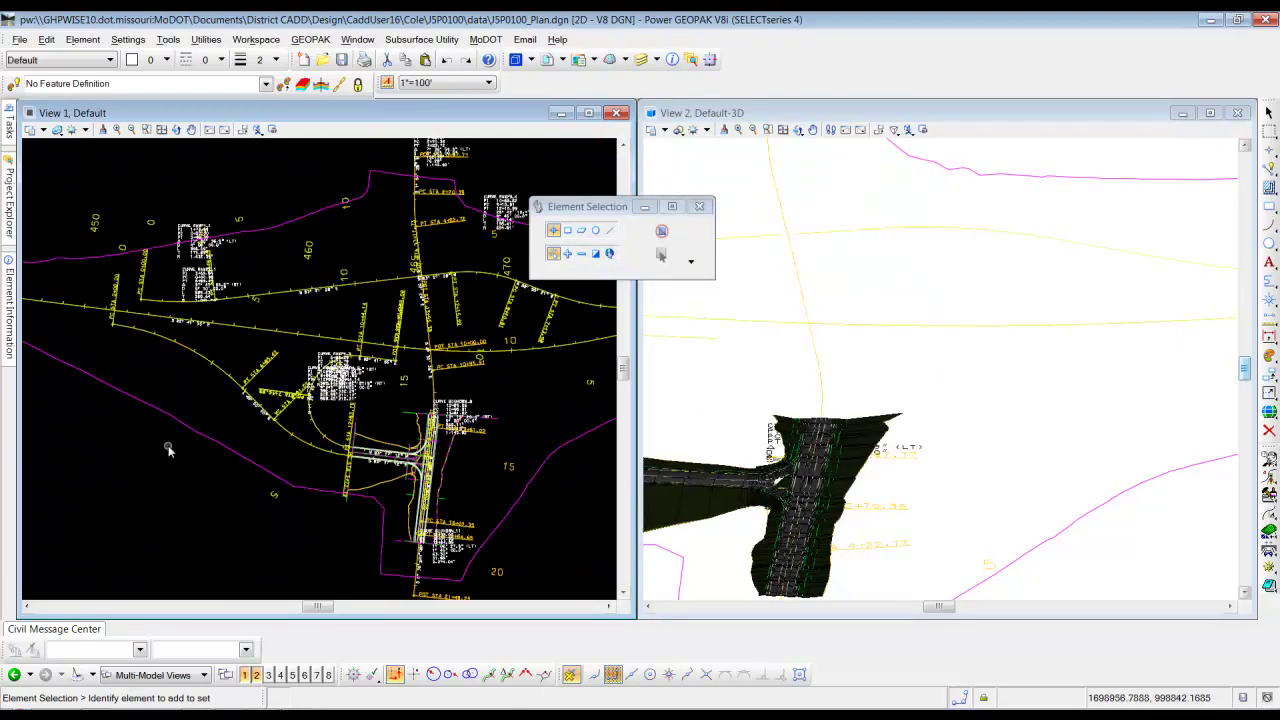
left_click(213, 412)
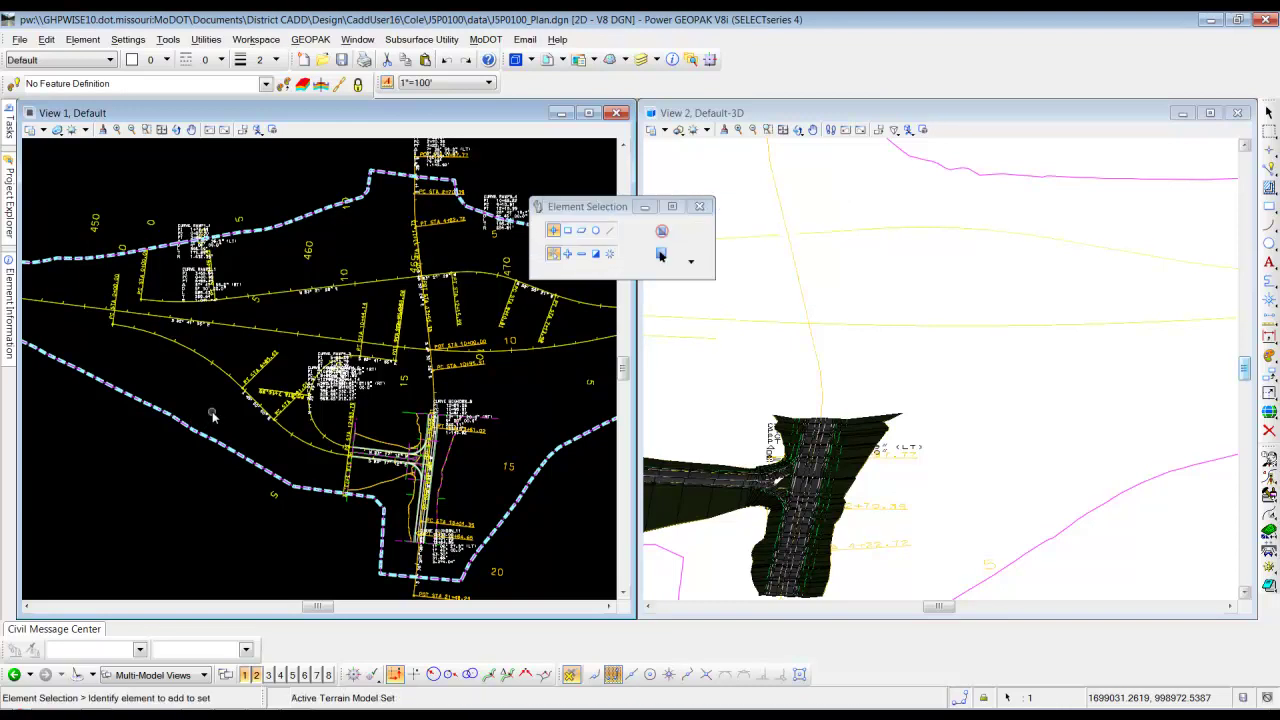
Step: Set the feature definition to Matchline from the Roadway group of the Design Standards and enable use of the active feature definition
scroll(396, 500, "up", 2)
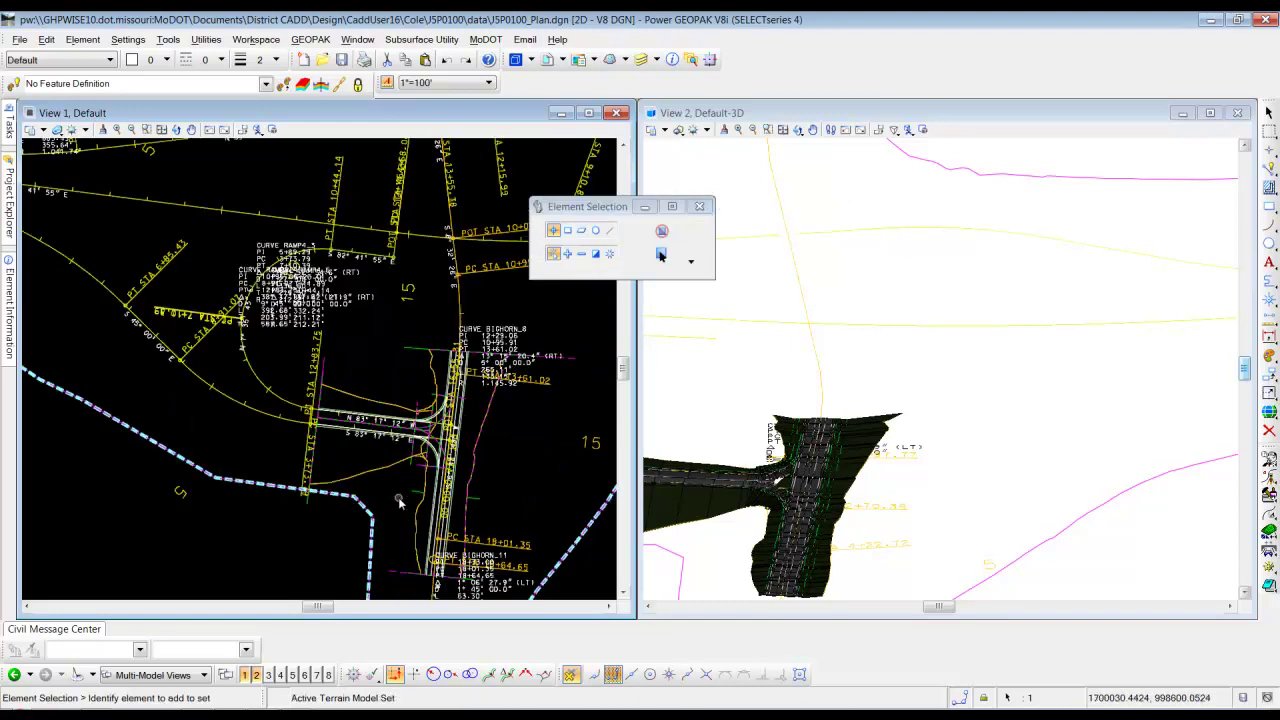
scroll(375, 455, "up", 2)
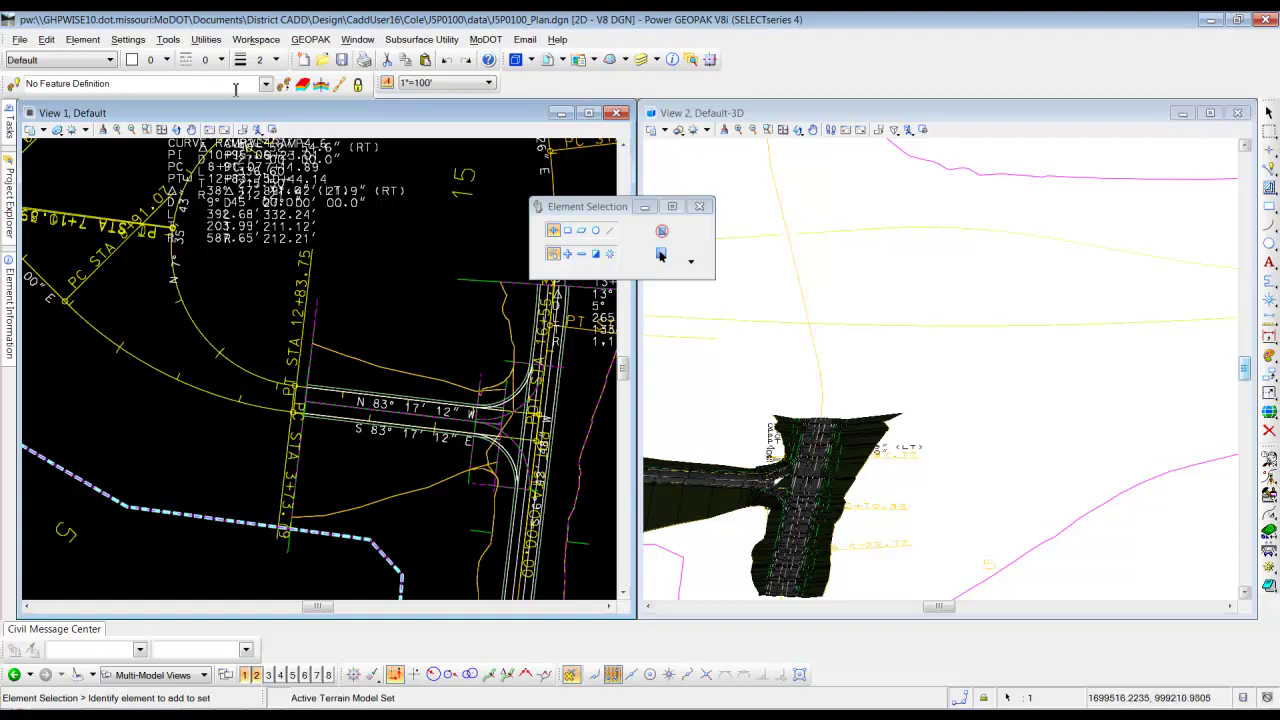
left_click(266, 86)
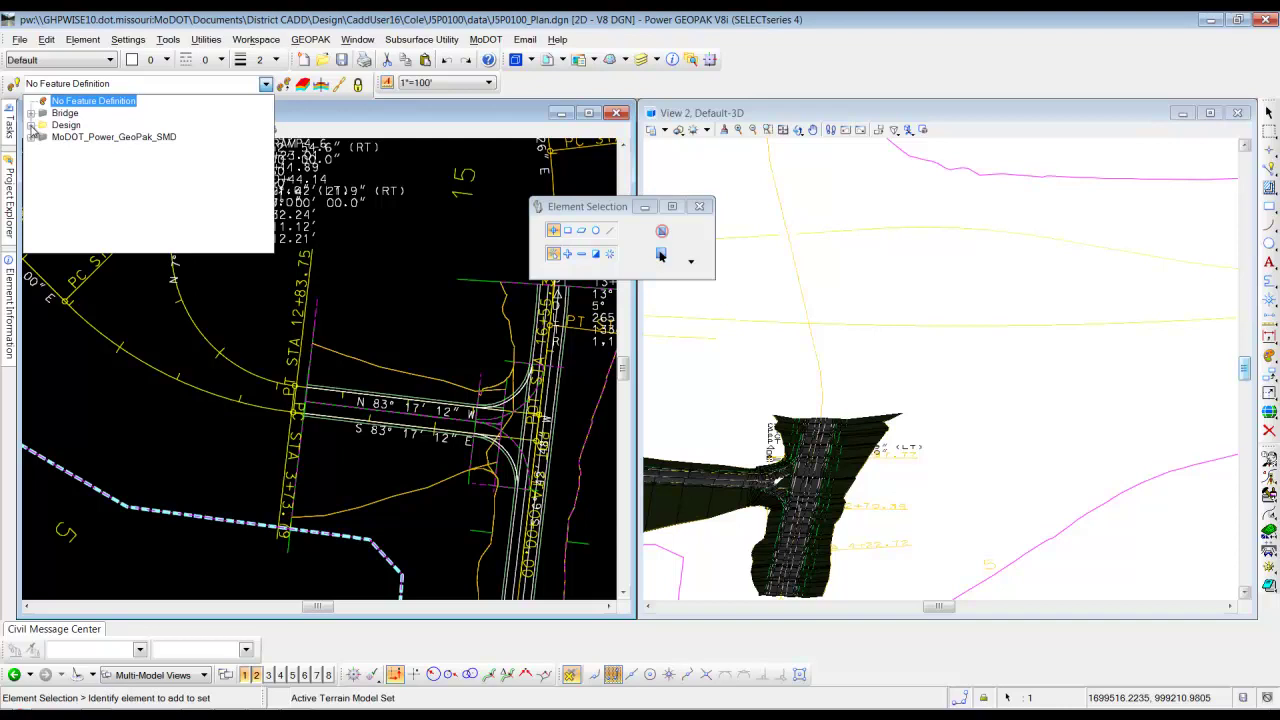
left_click(31, 125)
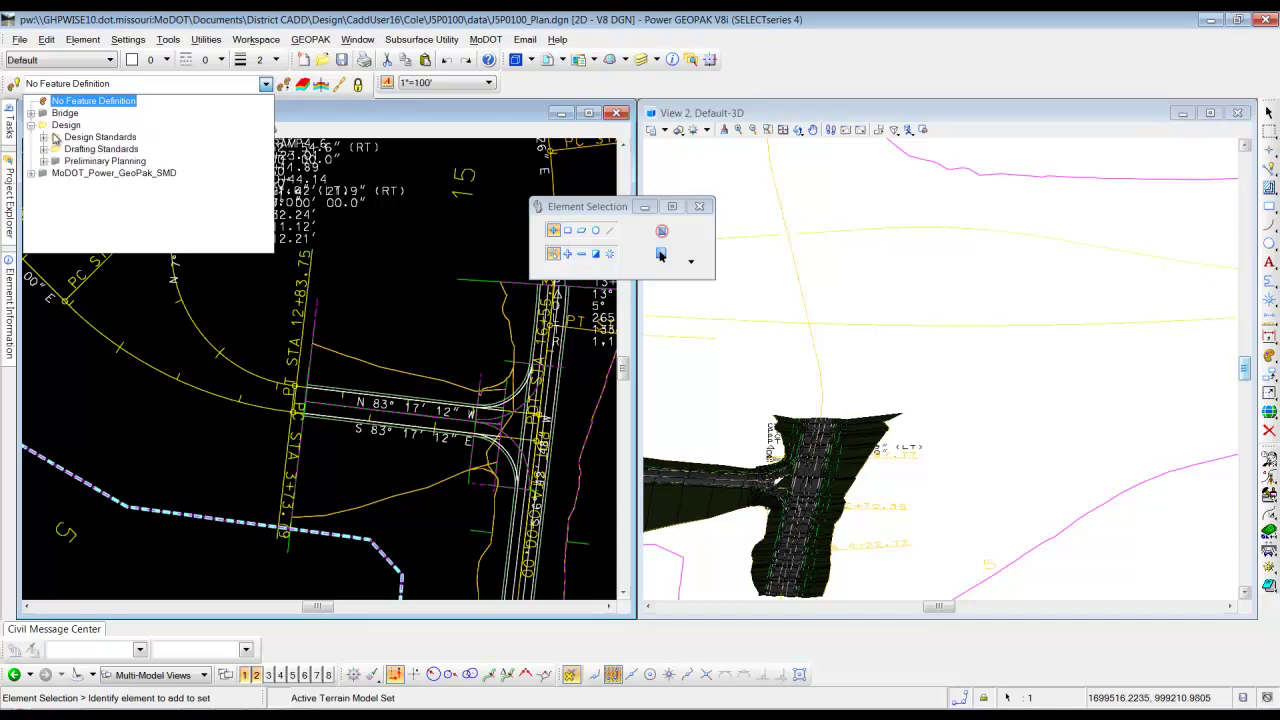
left_click(44, 137)
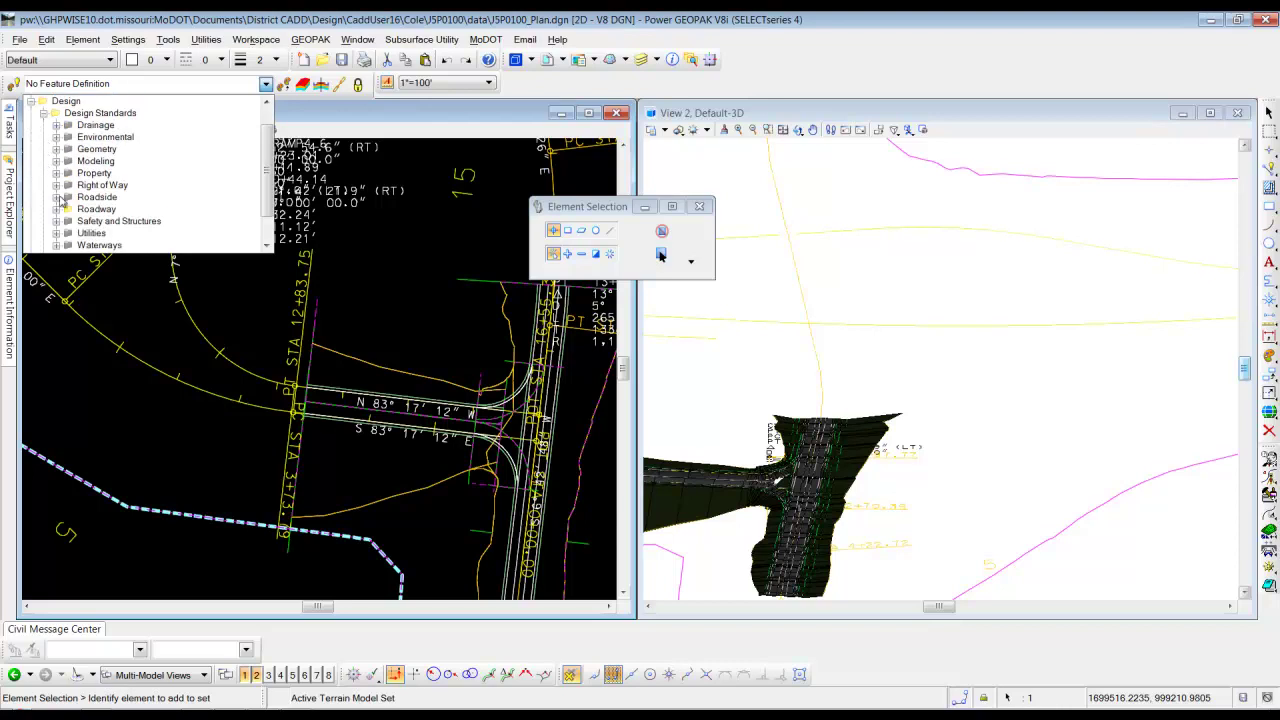
left_click(57, 210)
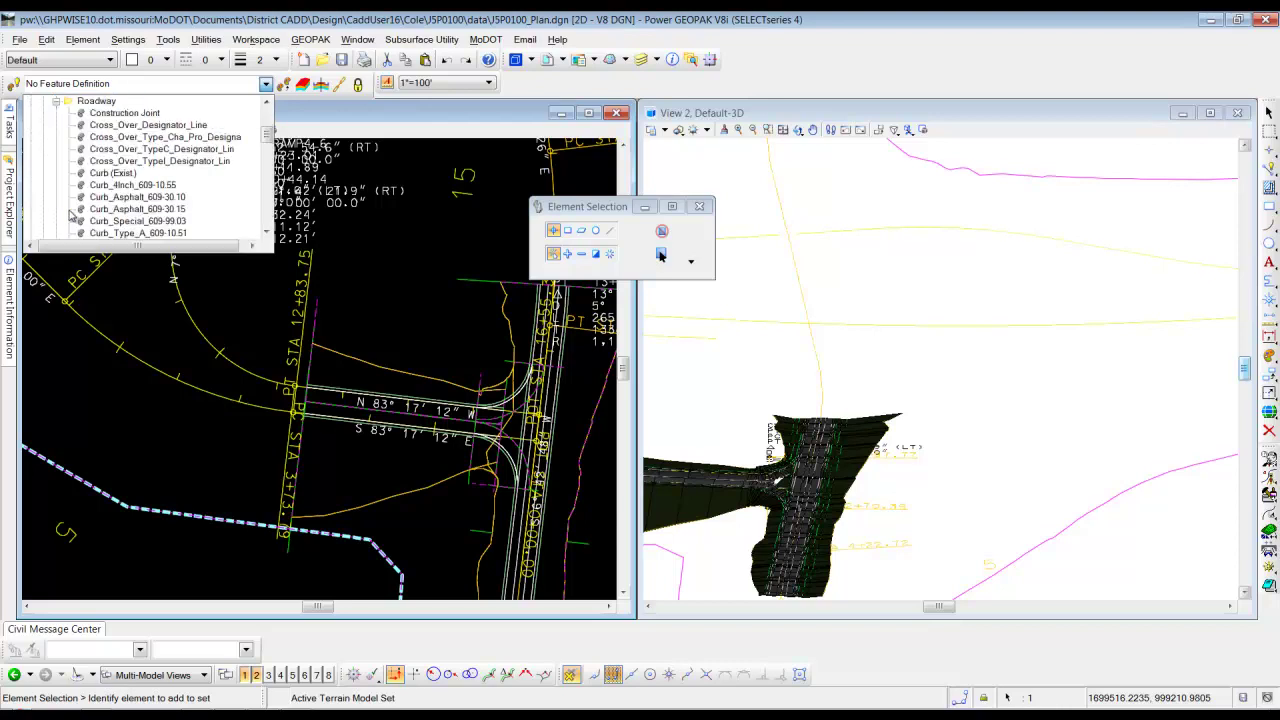
left_click_drag(266, 136, 257, 193)
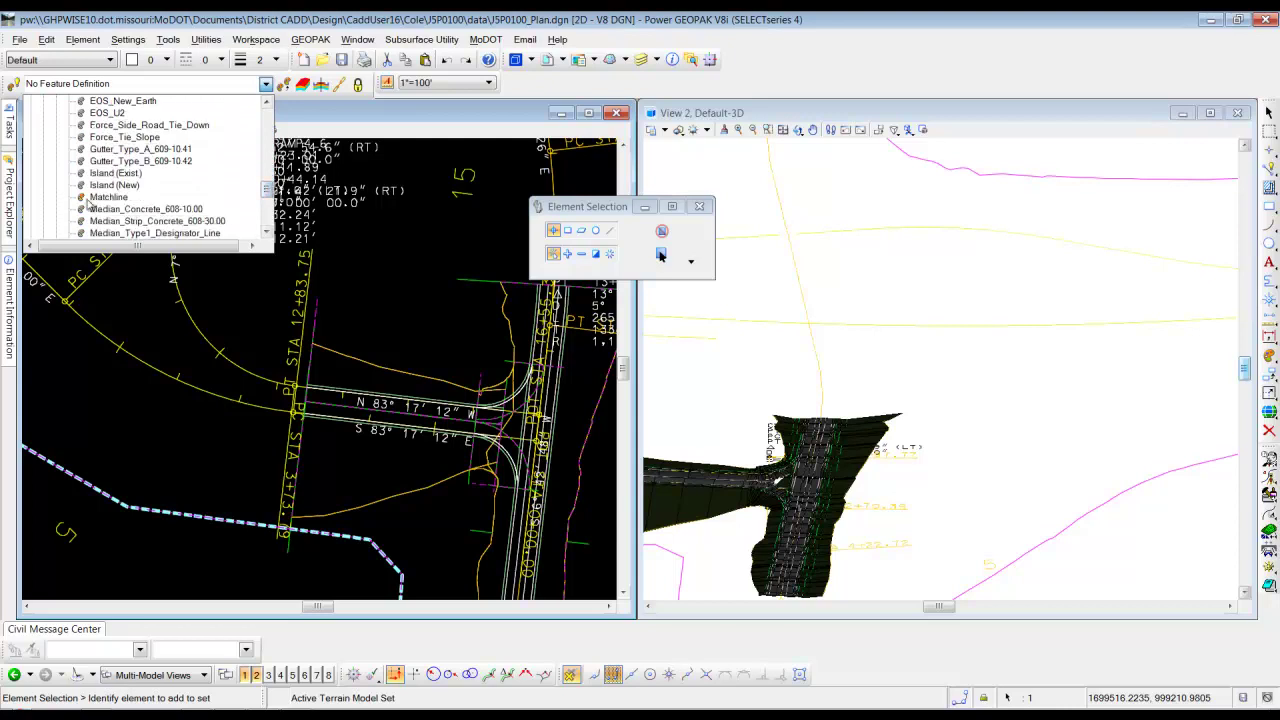
left_click(103, 197)
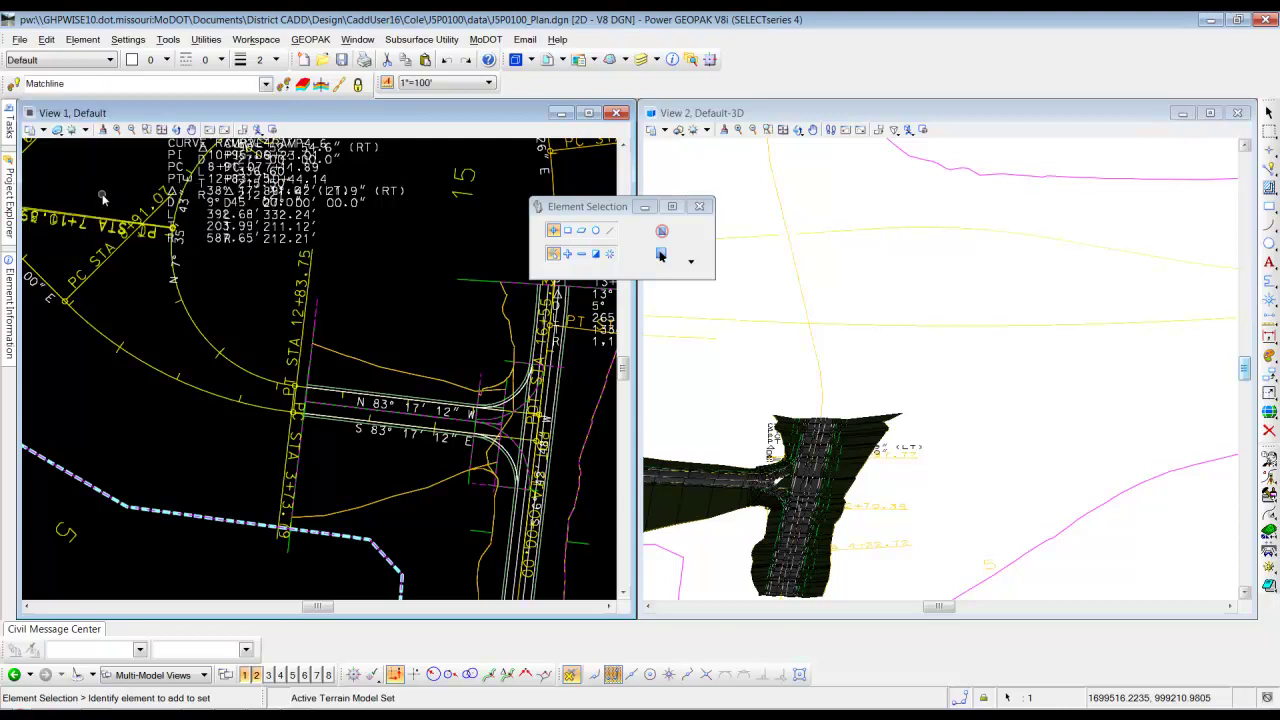
left_click(13, 84)
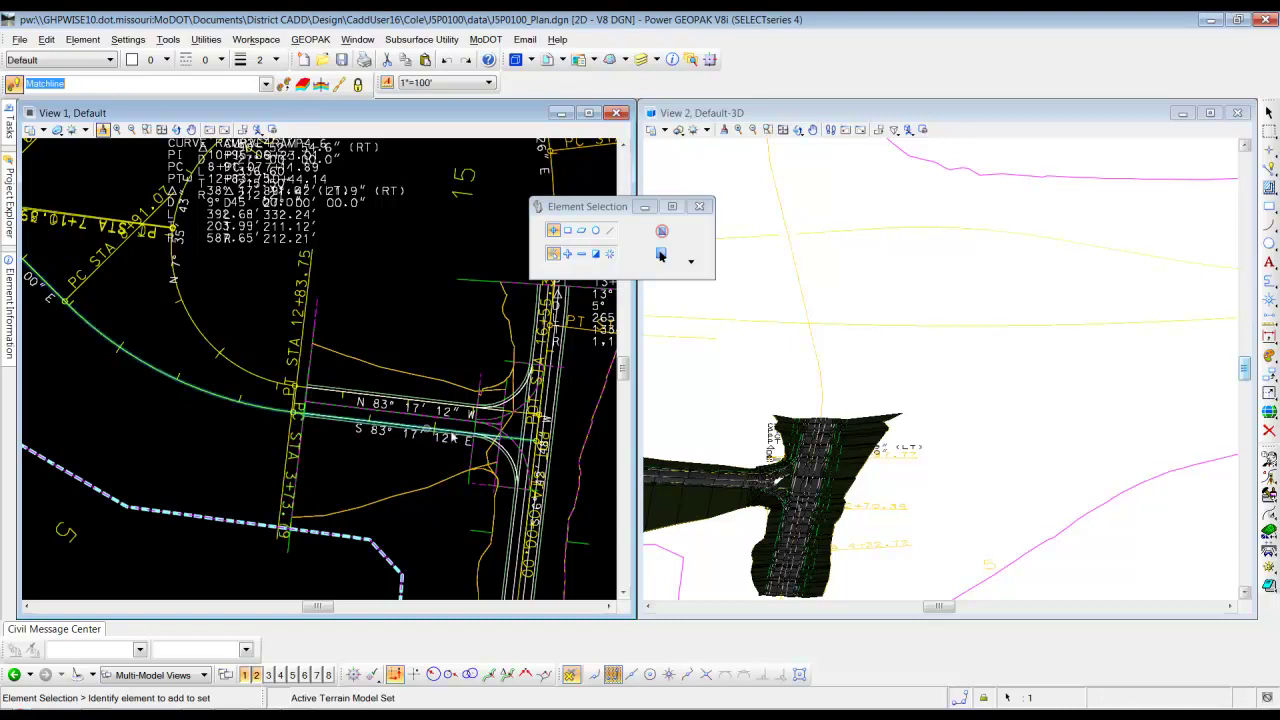
Step: Create a single offset of the entire S 83° 17' 12" E ramp alignment at -18, without mirroring, as a Matchline feature
mouse_move(12, 130)
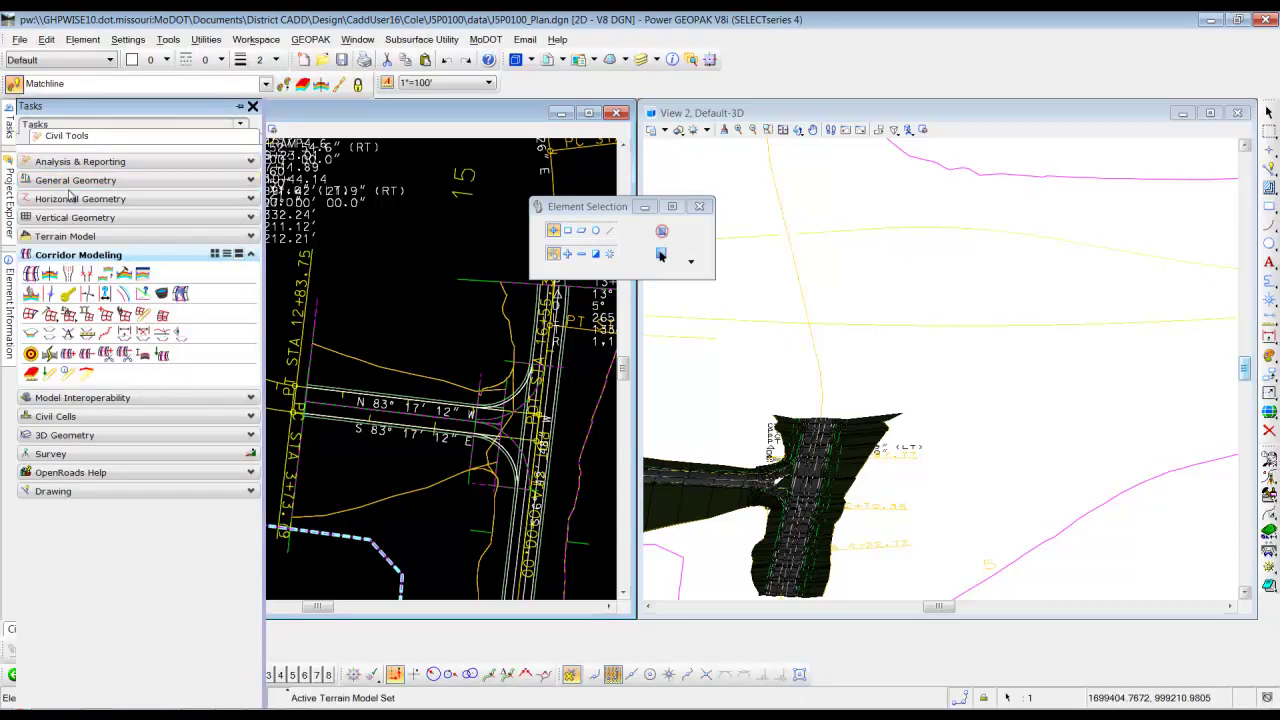
left_click(78, 199)
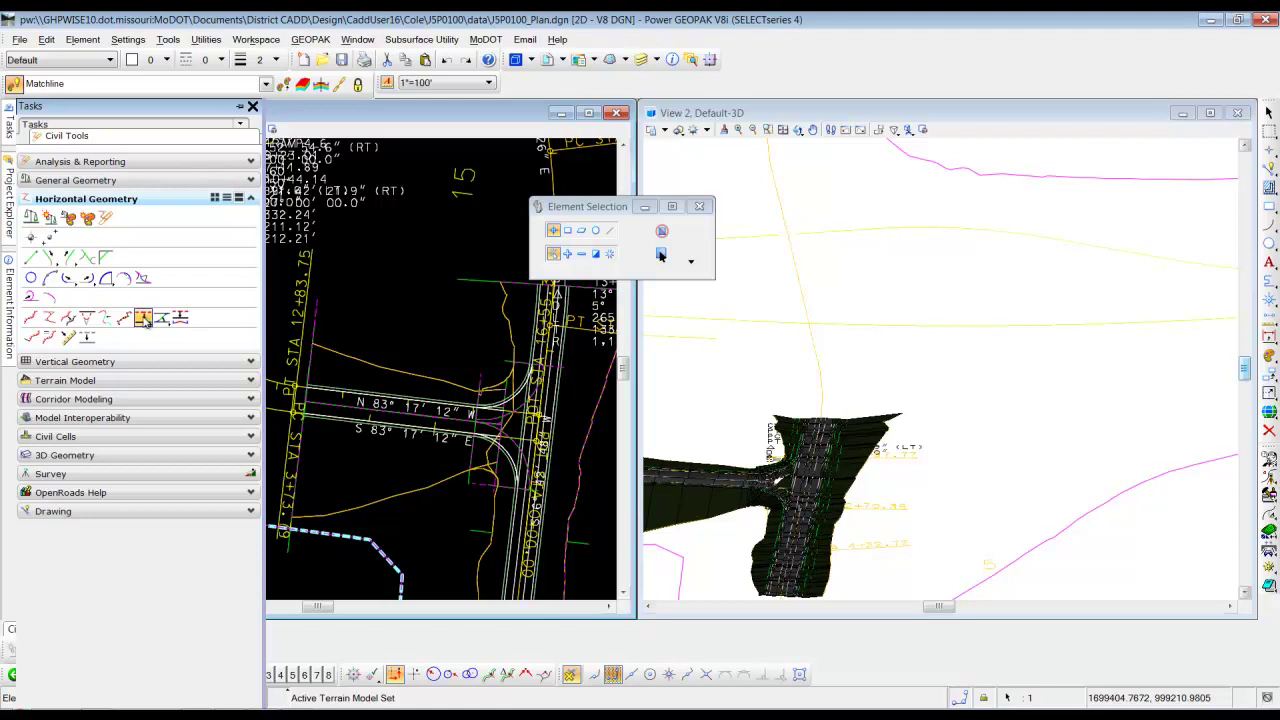
left_click(143, 318)
left_click_drag(605, 210, 437, 224)
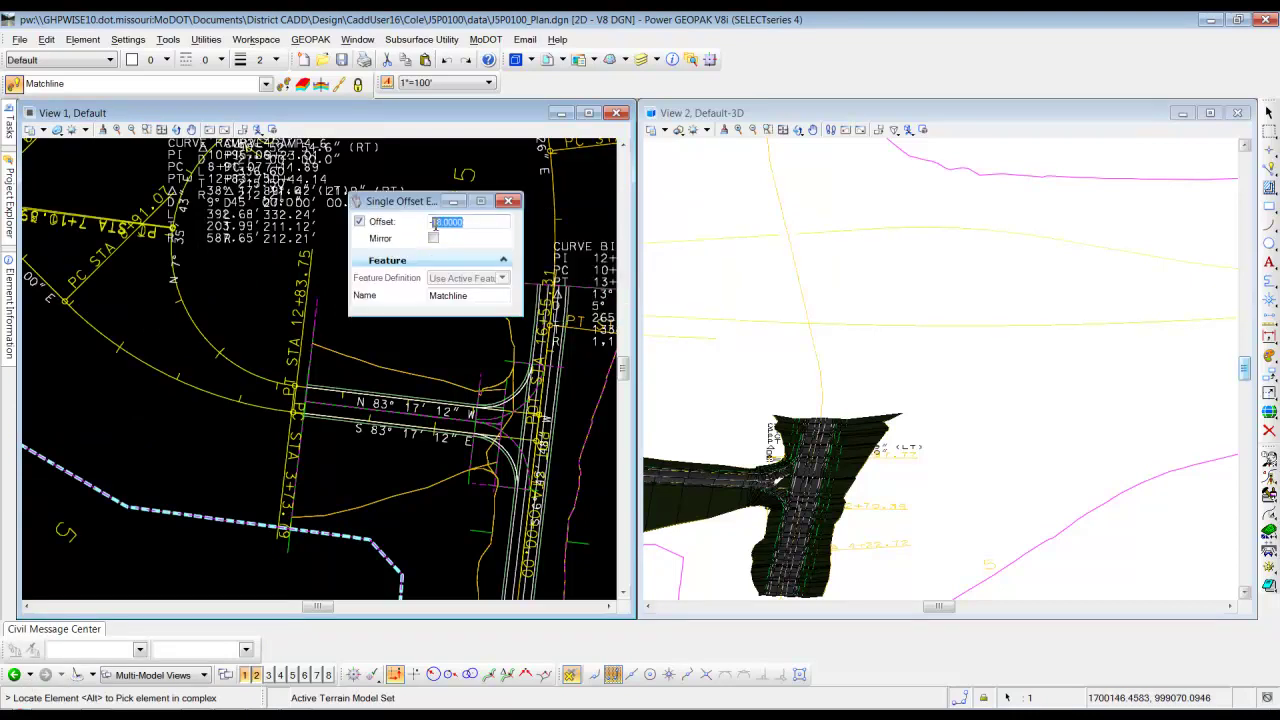
type("-18")
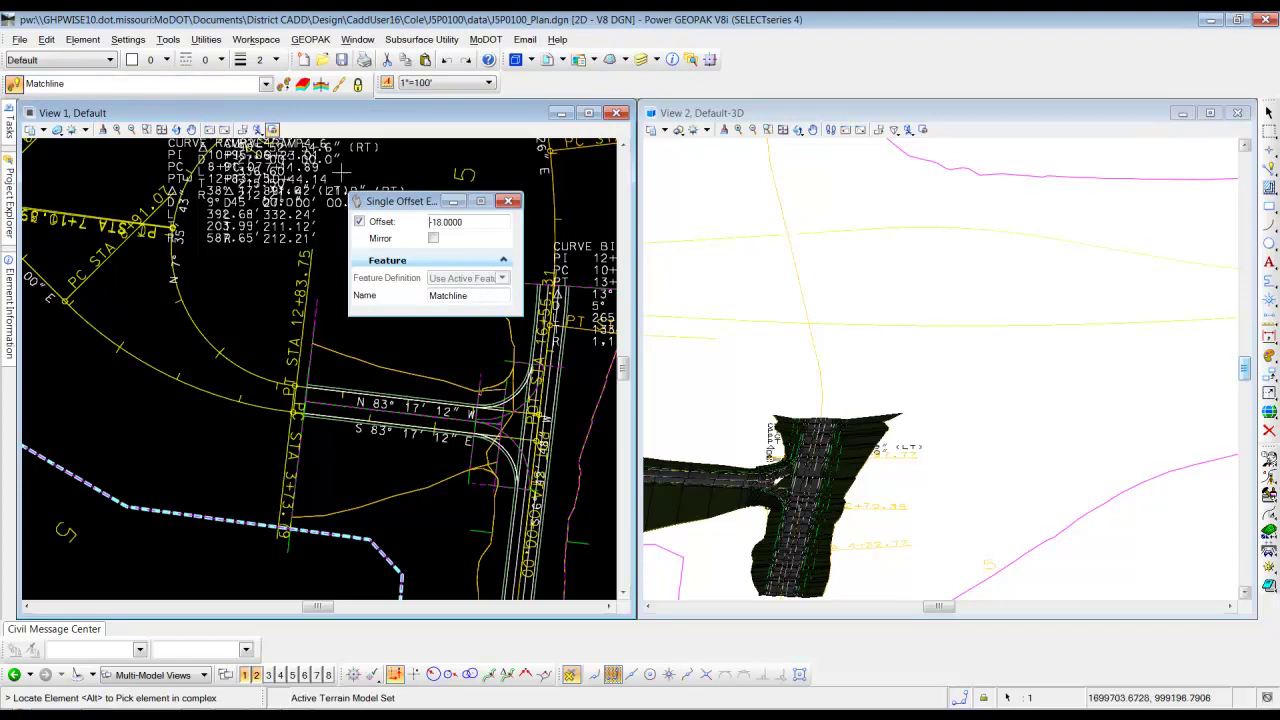
left_click(140, 360)
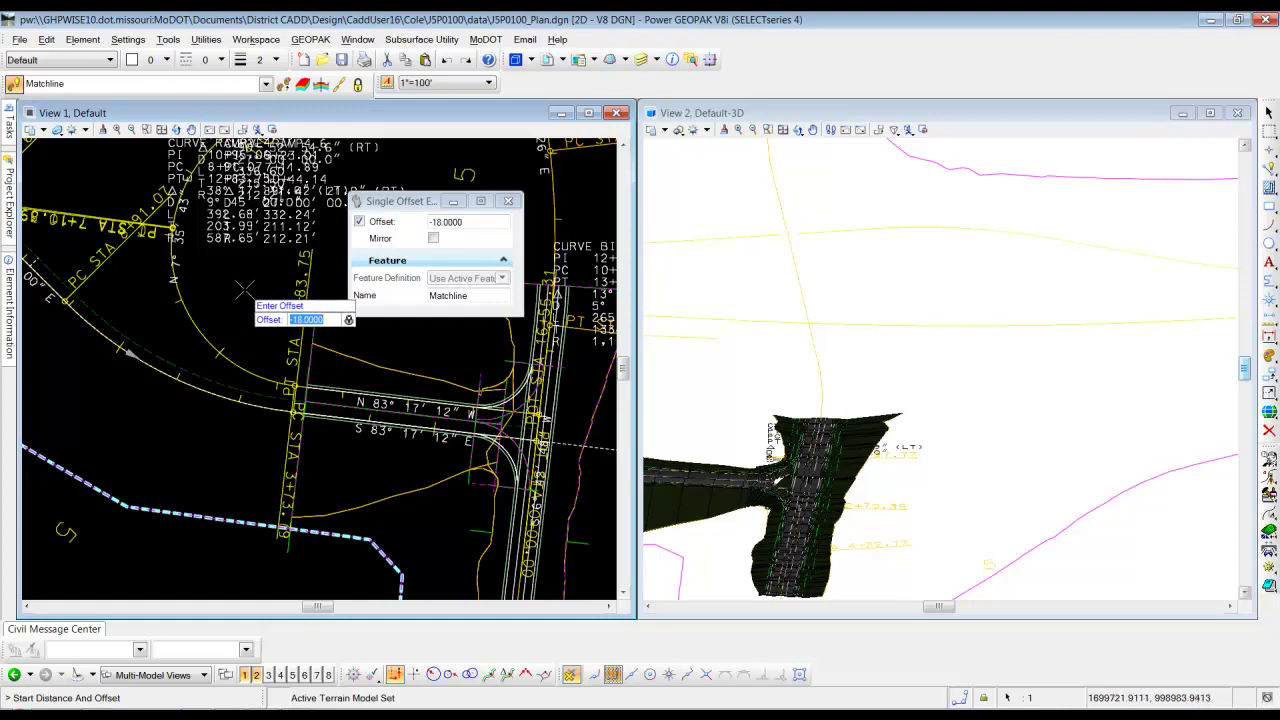
left_click(244, 289)
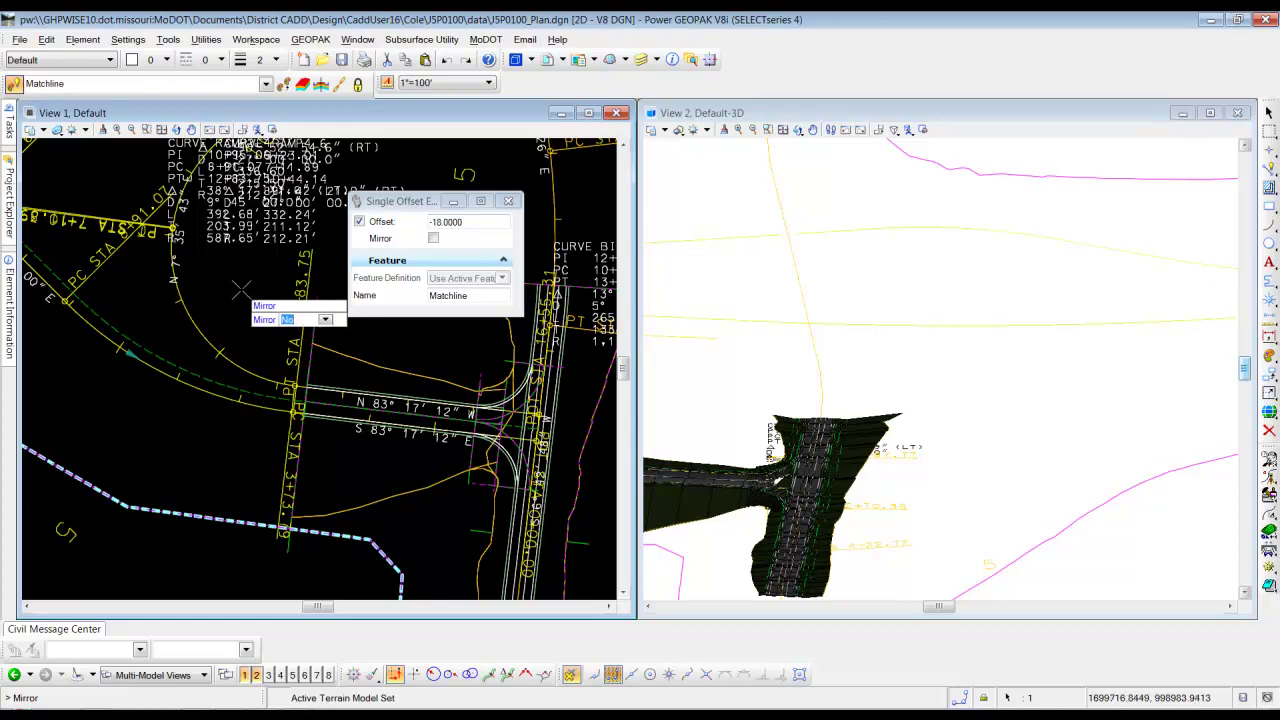
left_click(241, 290)
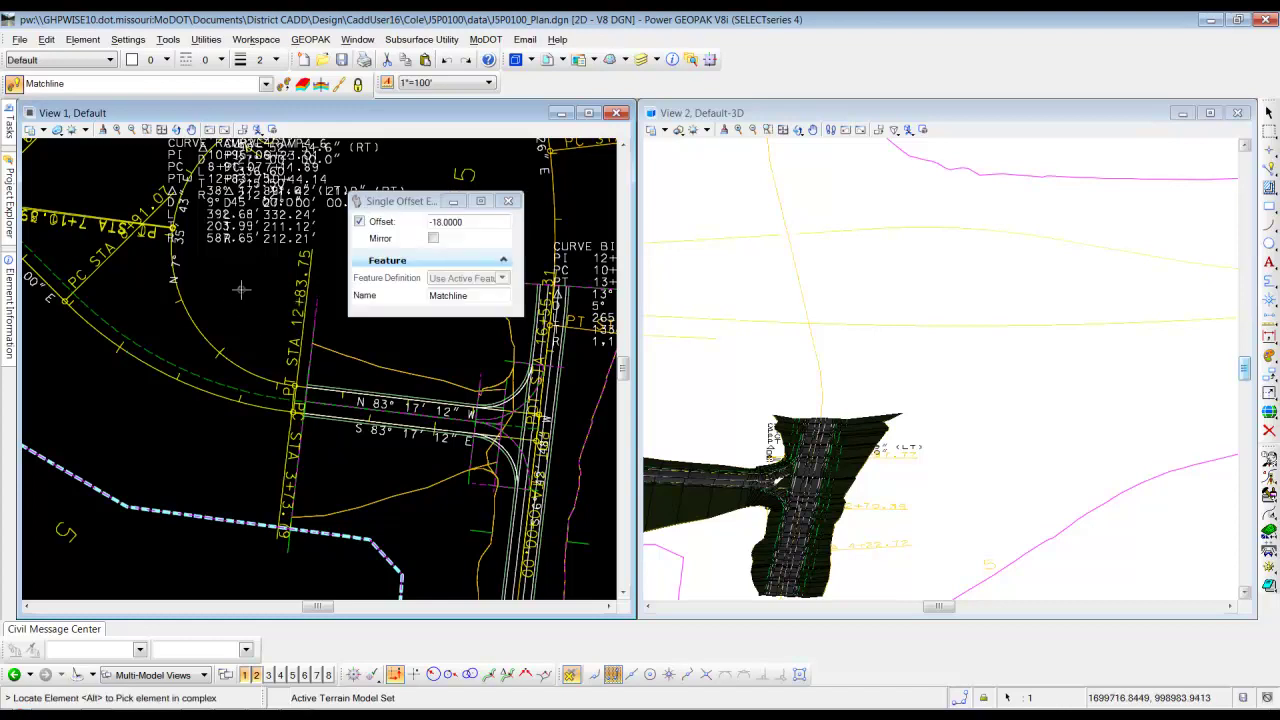
left_click(1269, 113)
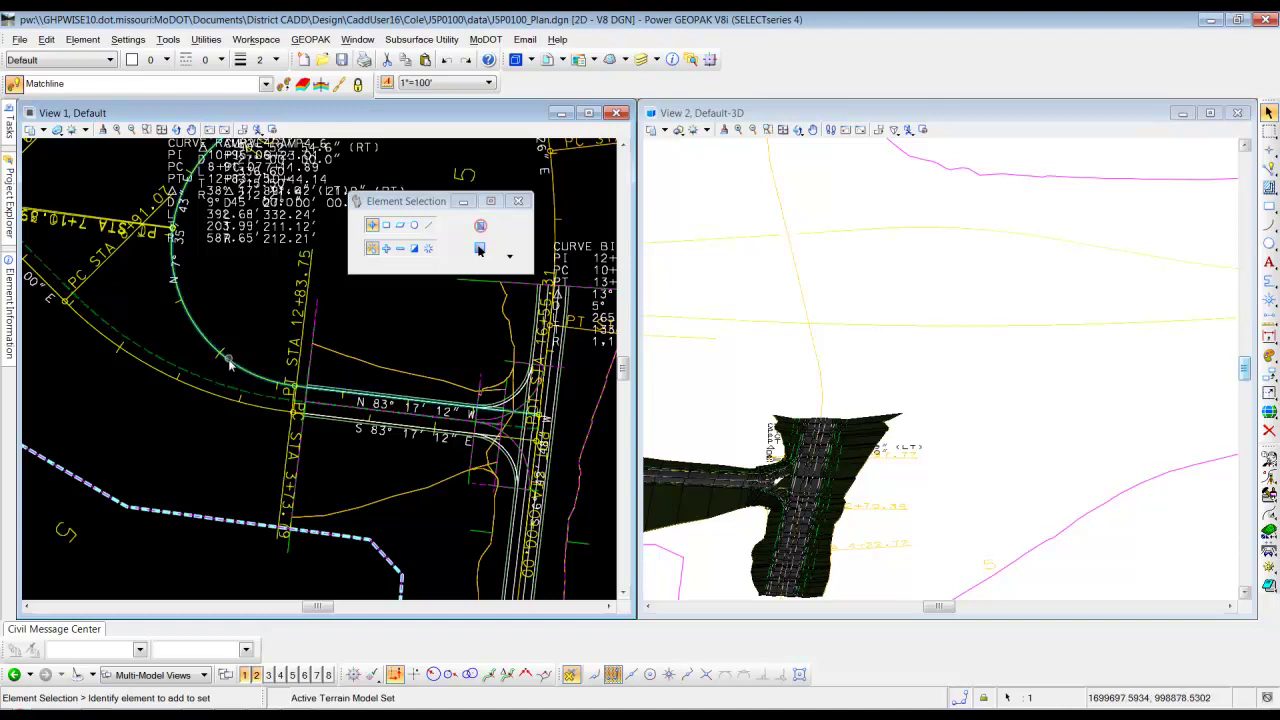
left_click(150, 354)
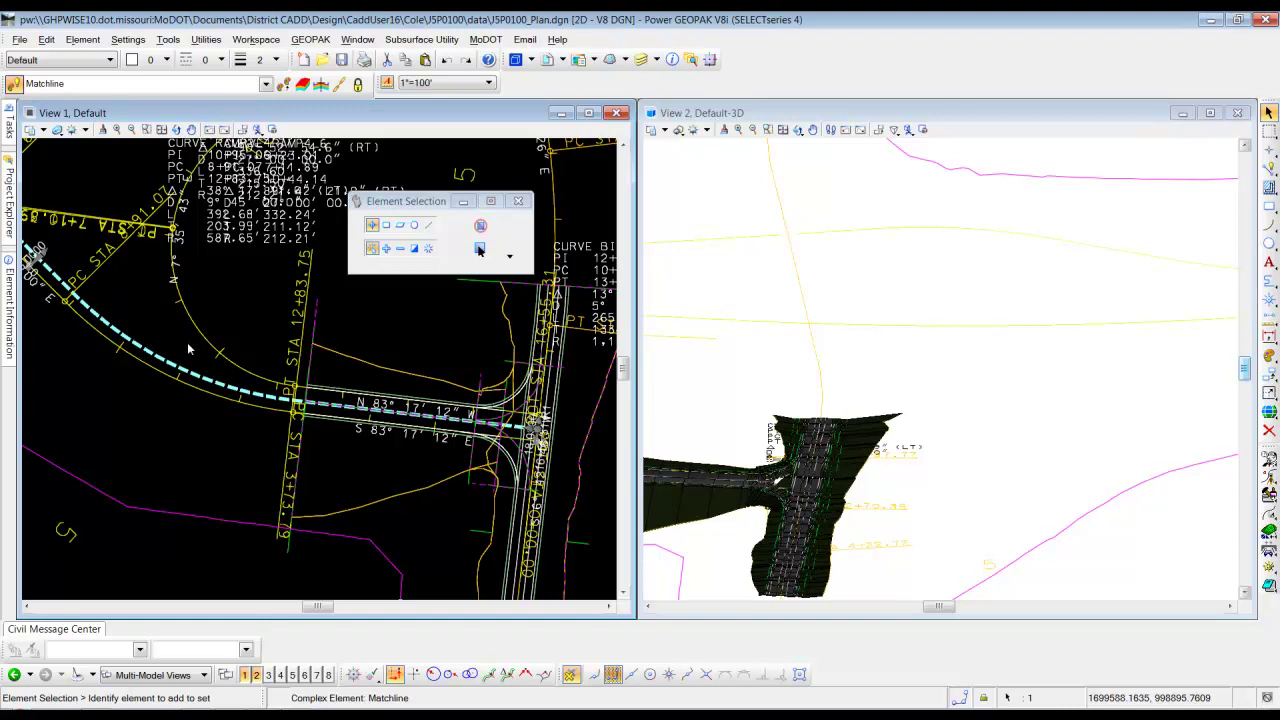
left_click(188, 345)
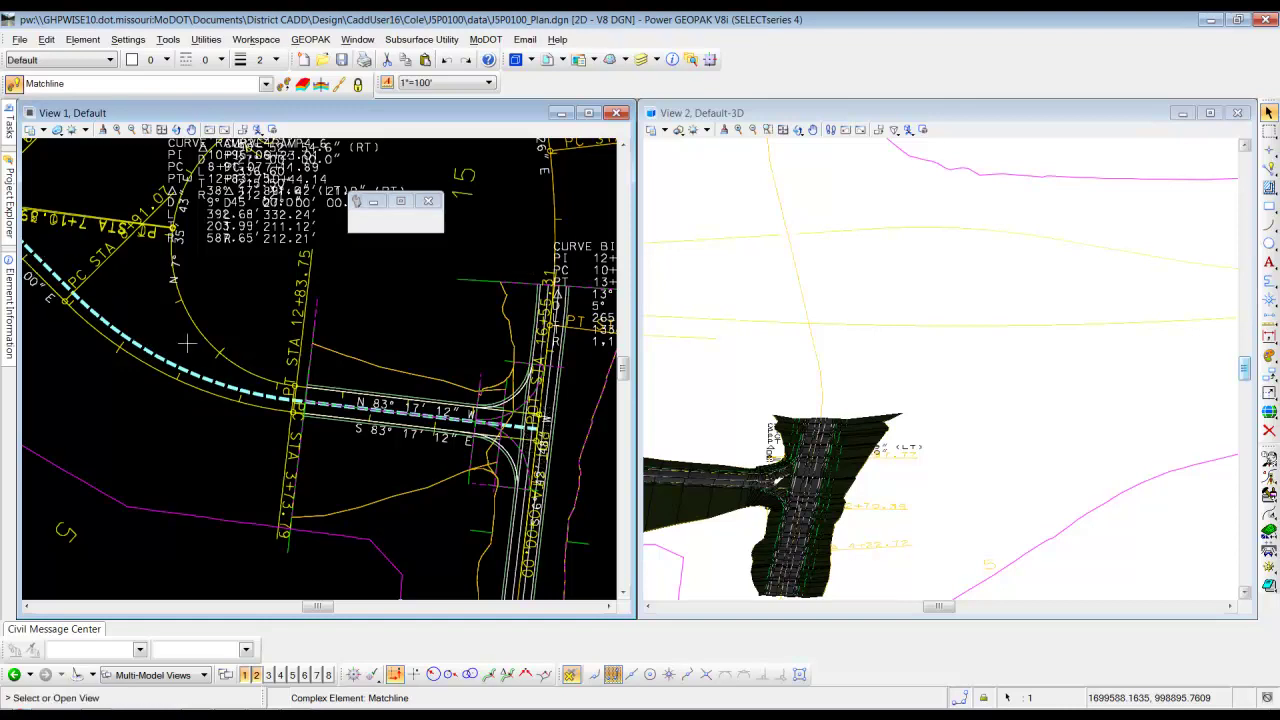
left_click(329, 675)
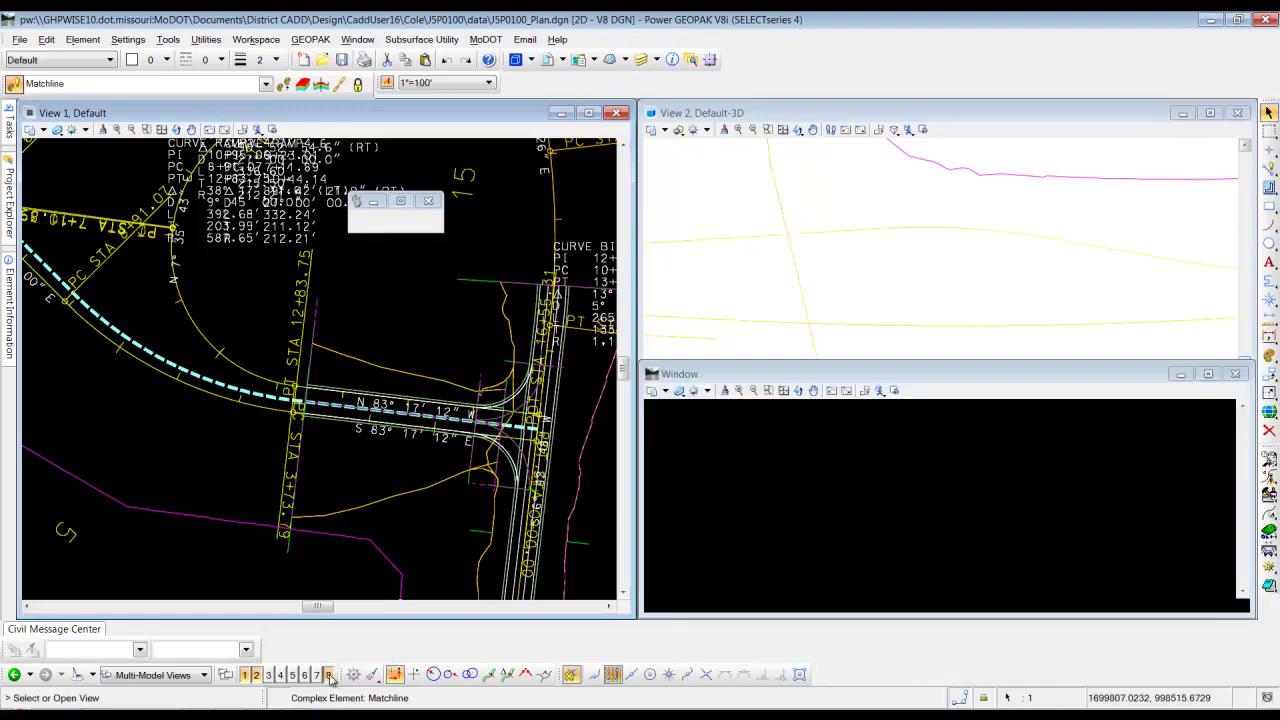
left_click(955, 485)
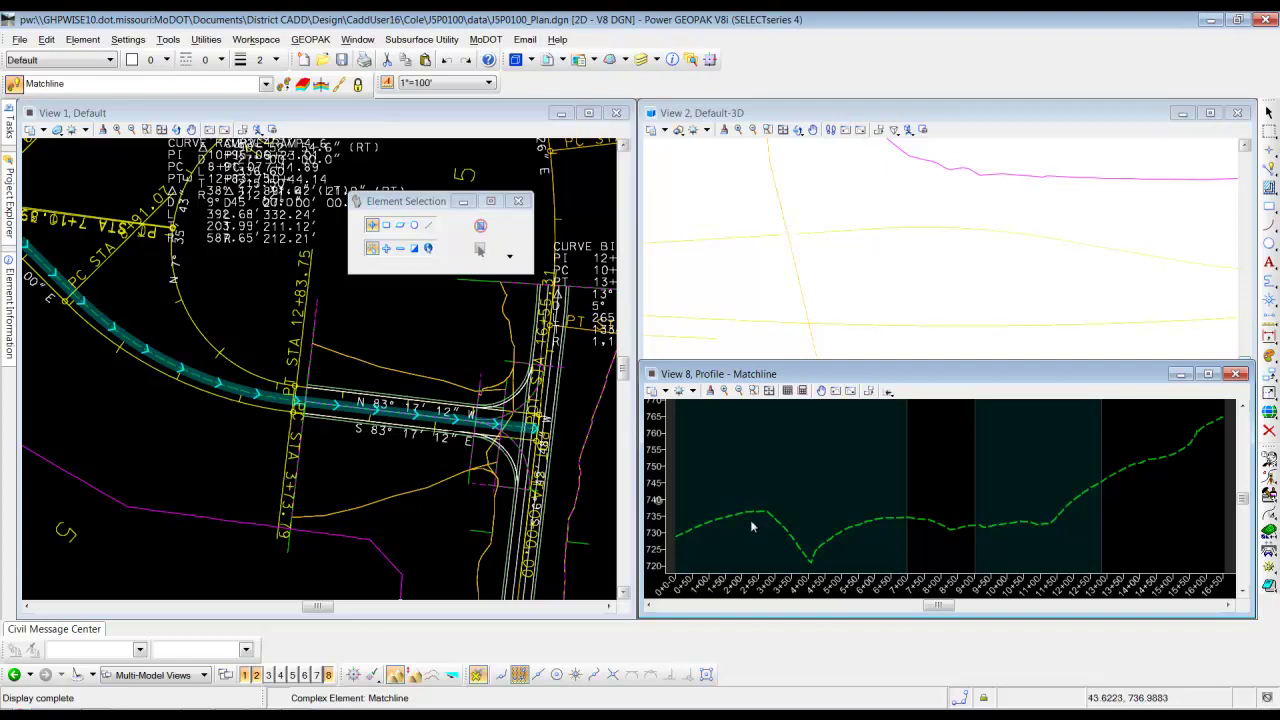
scroll(1153, 538, "up", 2)
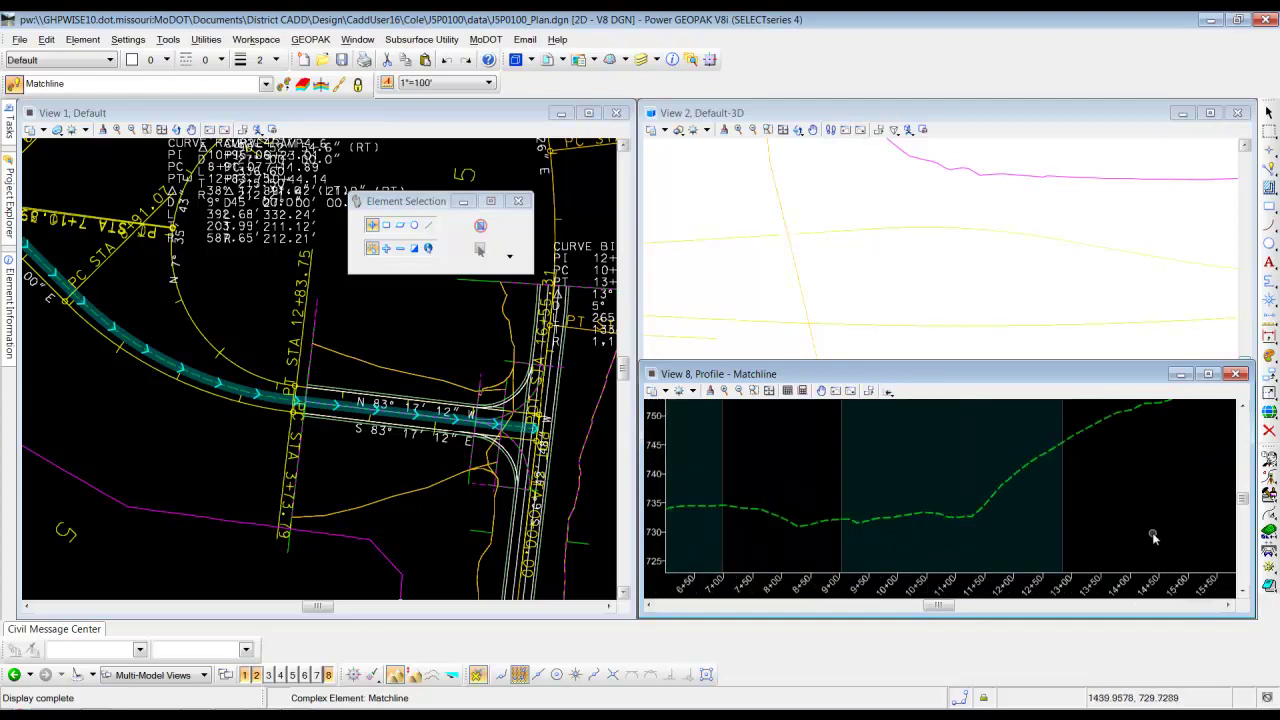
middle_click_drag(1051, 502, 837, 531)
scroll(1026, 452, "down", 2)
middle_click_drag(1023, 457, 1063, 540)
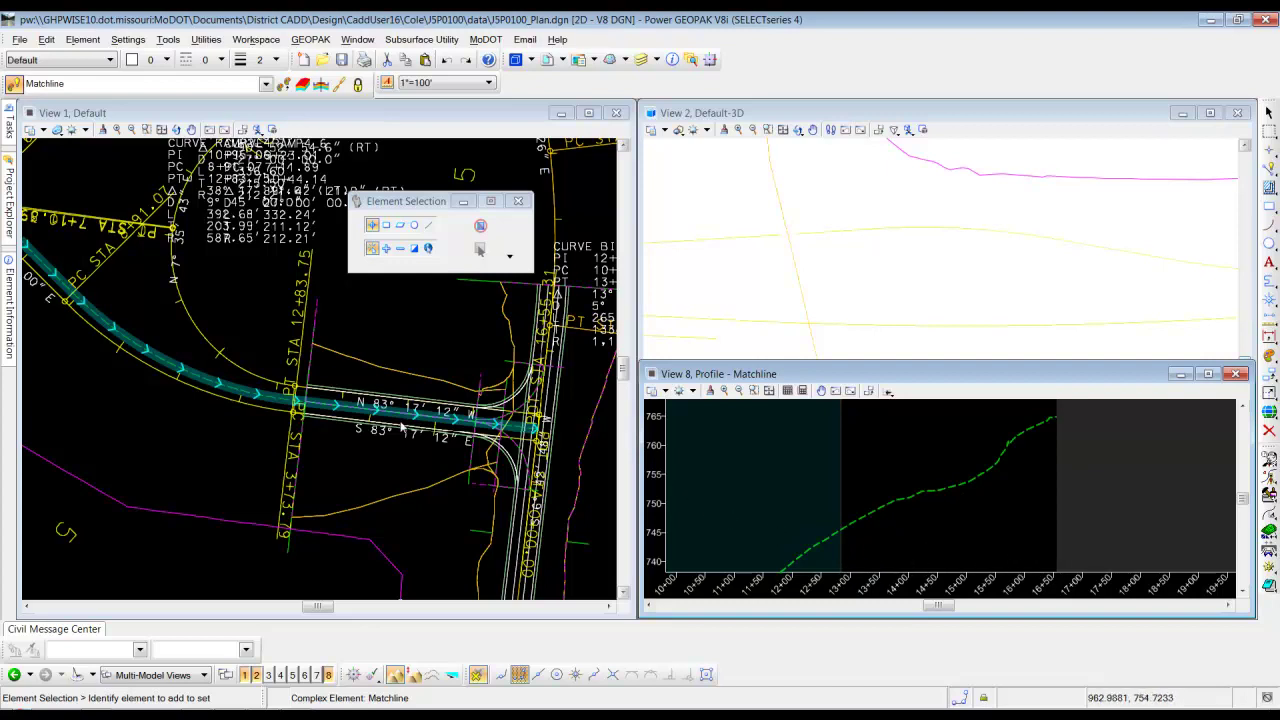
left_click(336, 446)
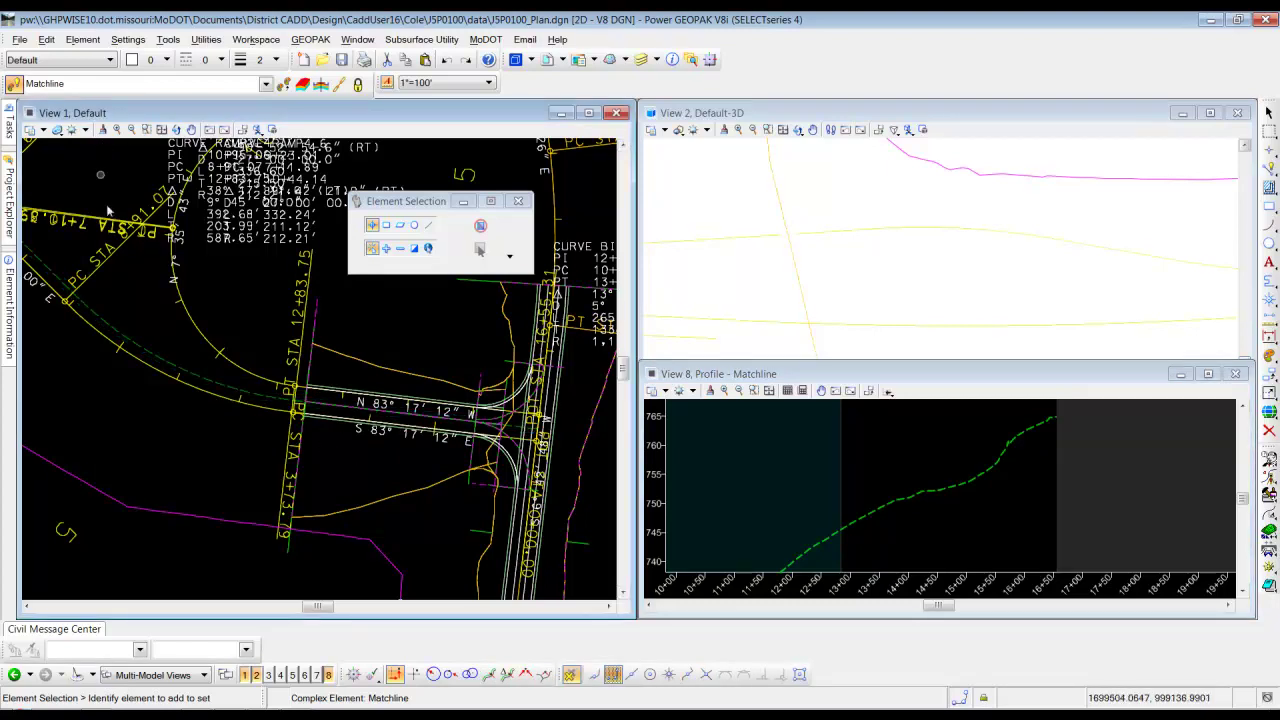
left_click(217, 351)
Step: Create a Profile By Slope From Element for the Matchline from the RAMP2 alignment at 2% slope, with all points, no profile adjustment and zero vertical offset
mouse_move(11, 130)
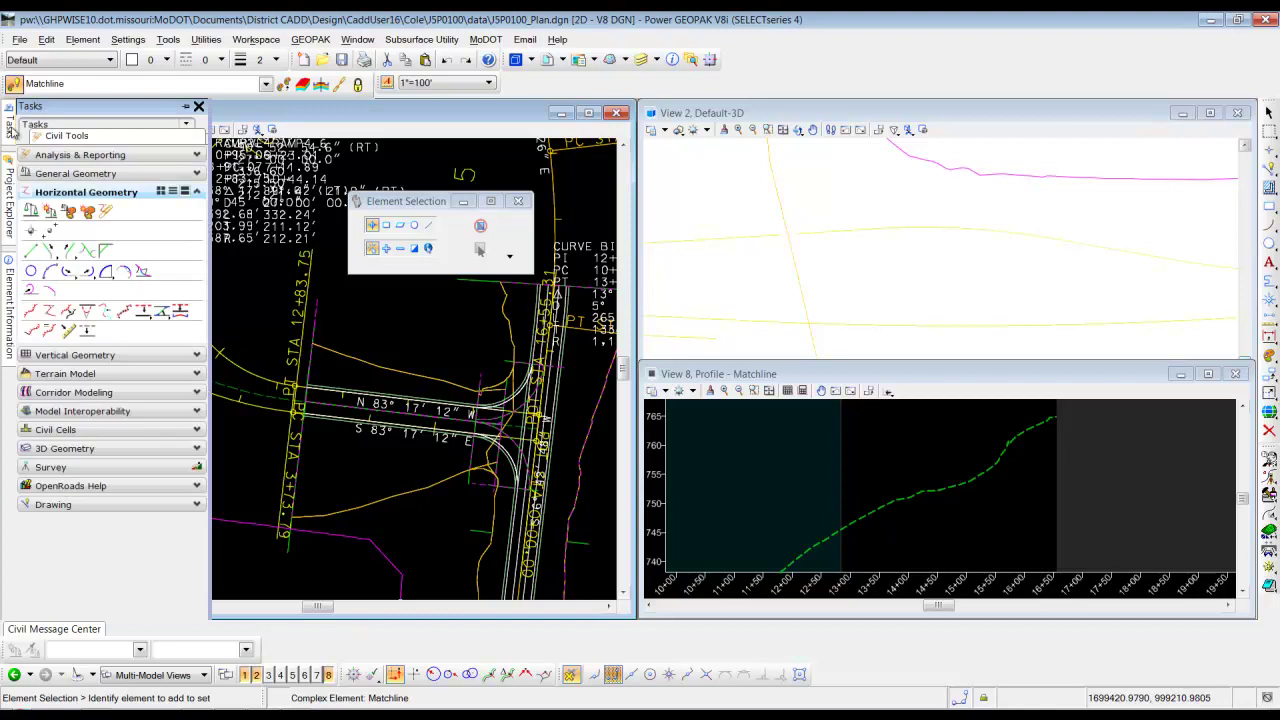
left_click(80, 355)
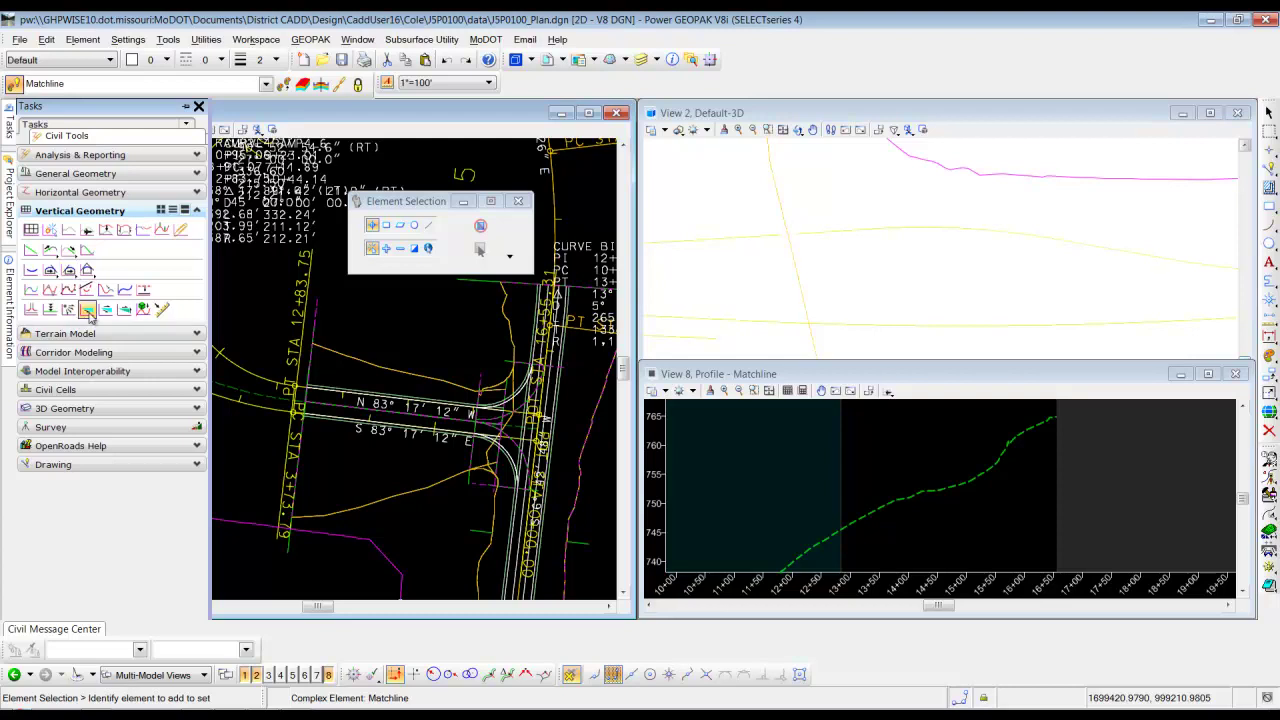
left_click(87, 311)
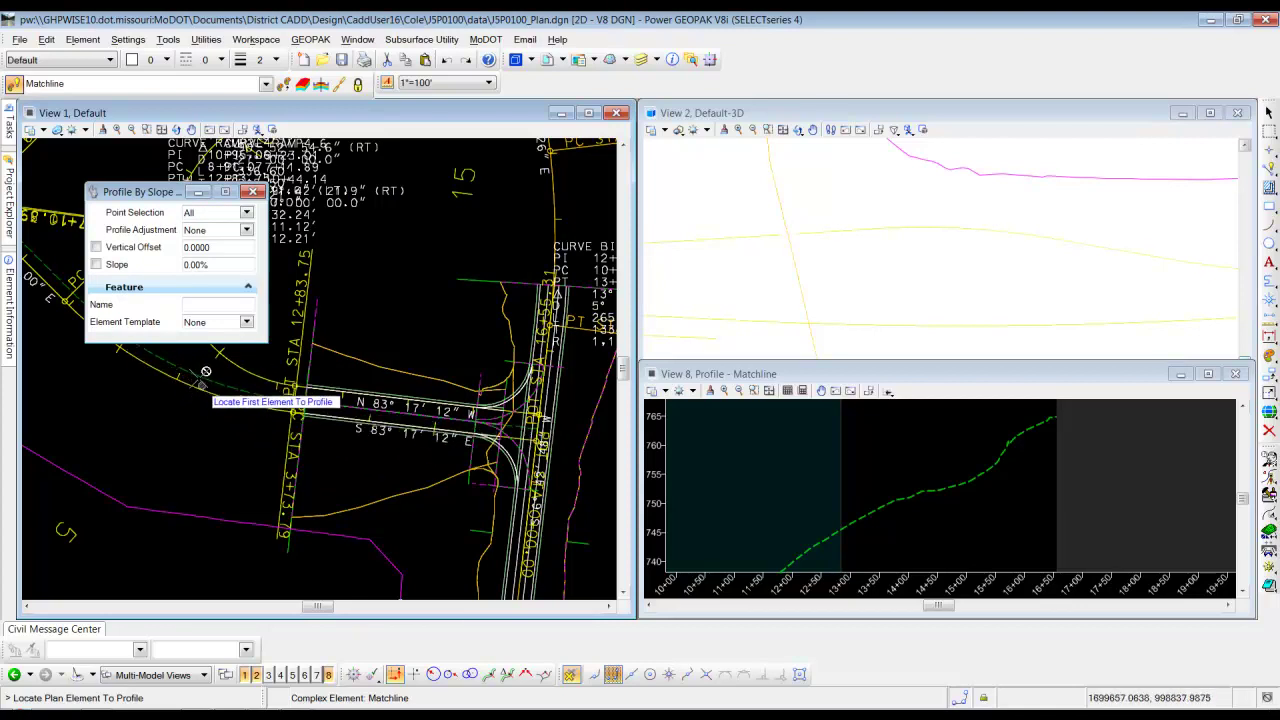
left_click(187, 267)
type("2")
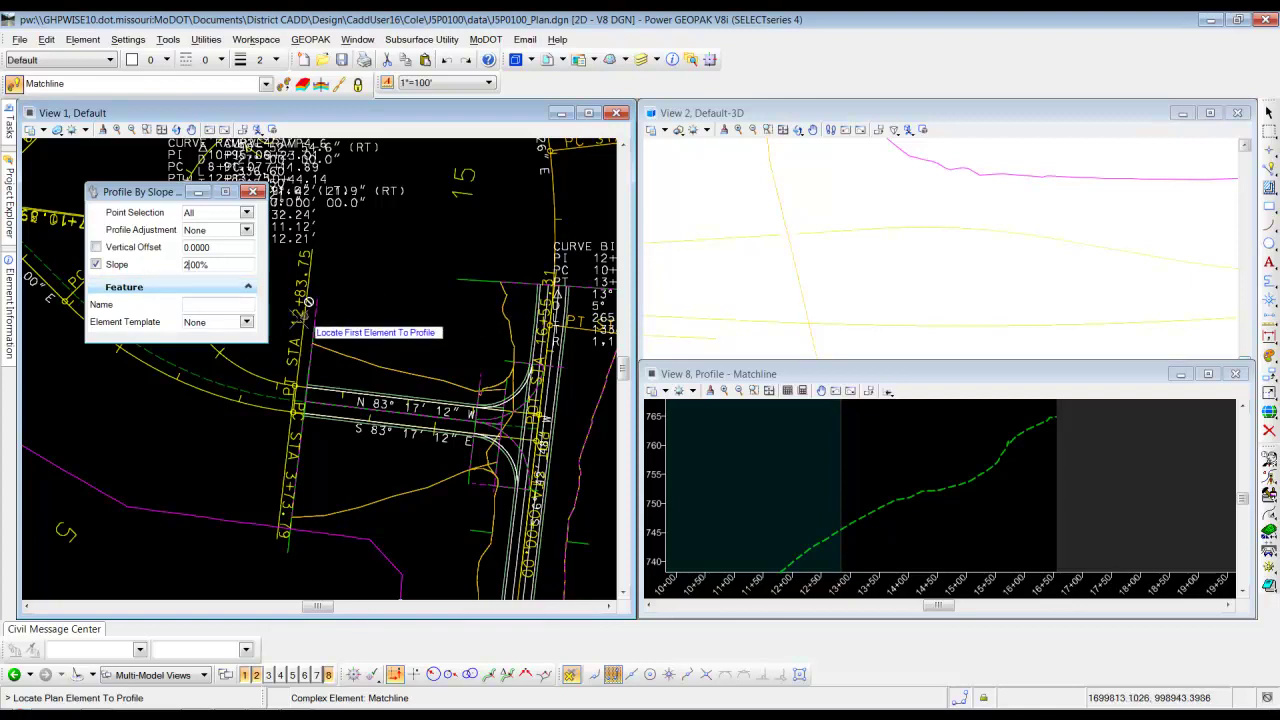
left_click(217, 381)
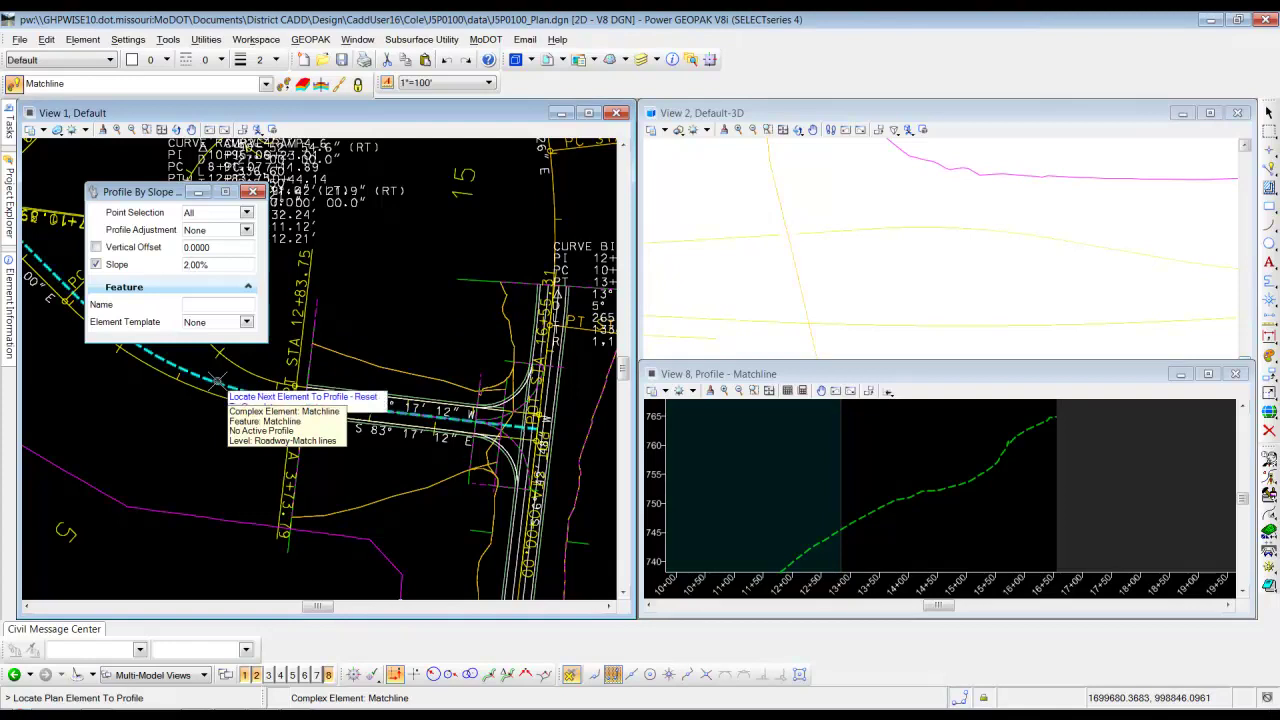
right_click(158, 432)
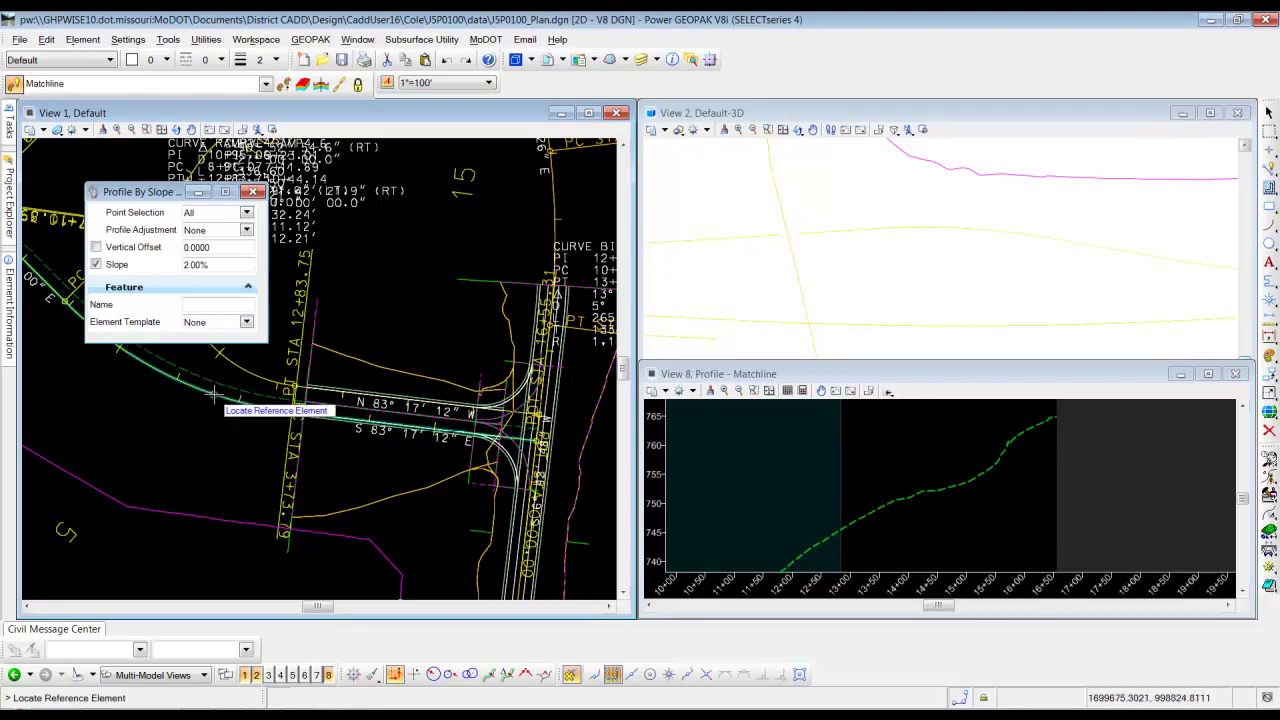
mouse_move(212, 395)
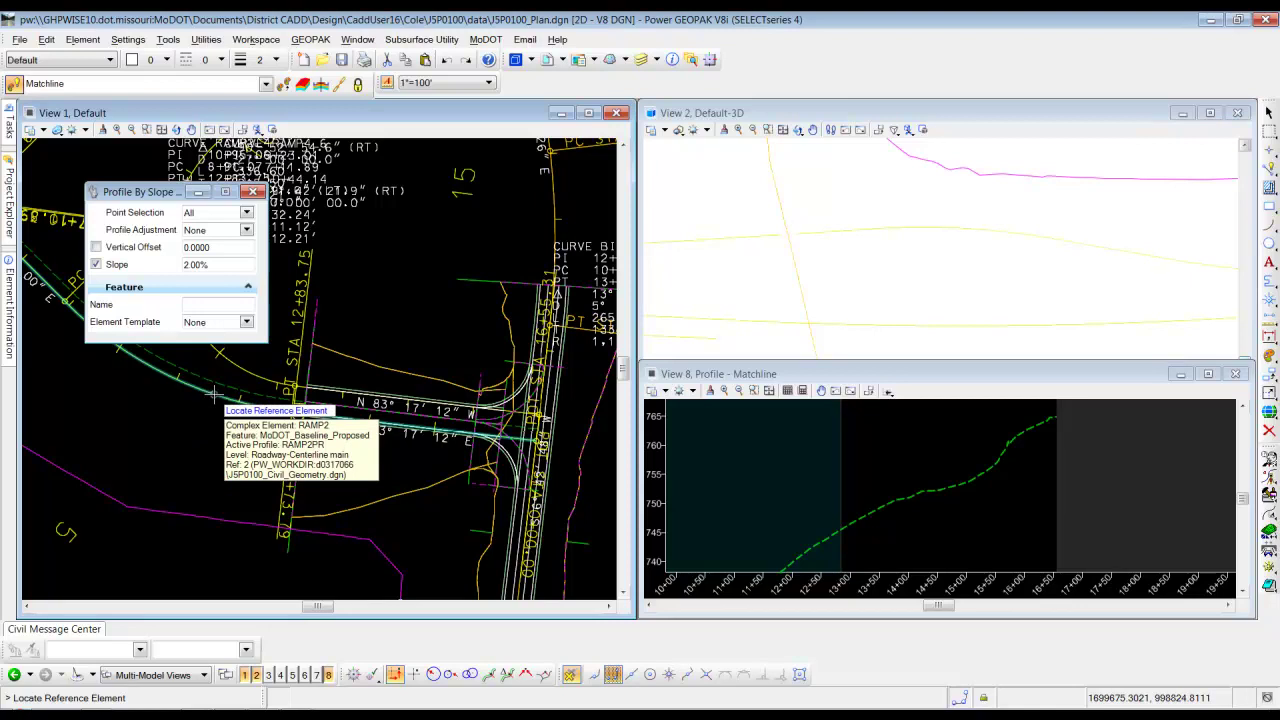
left_click(212, 395)
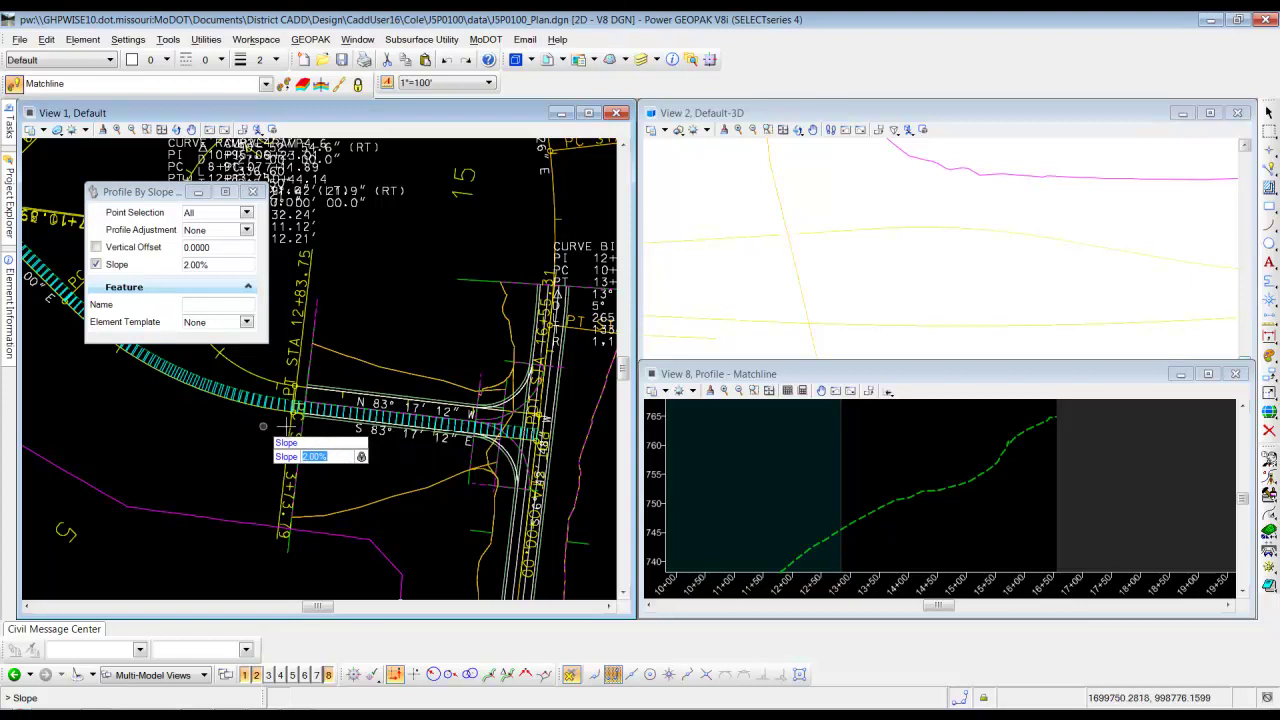
left_click(147, 401)
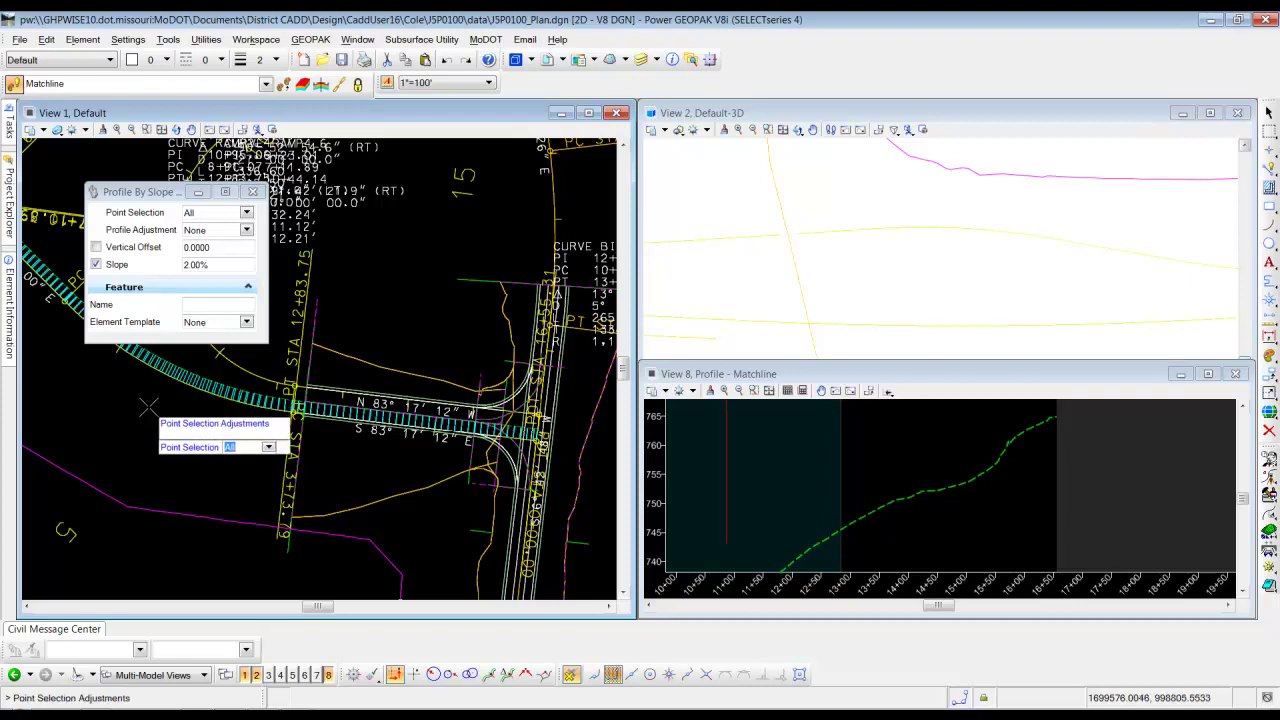
left_click(146, 410)
left_click(146, 410)
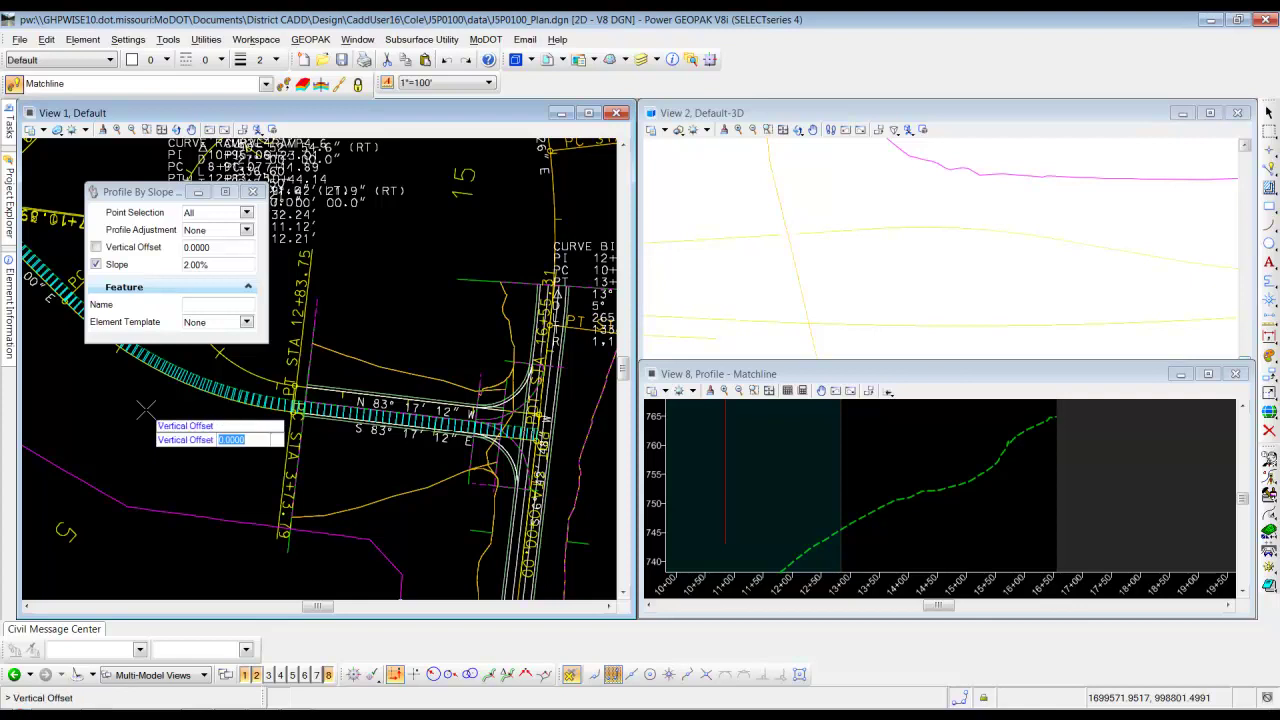
left_click(146, 410)
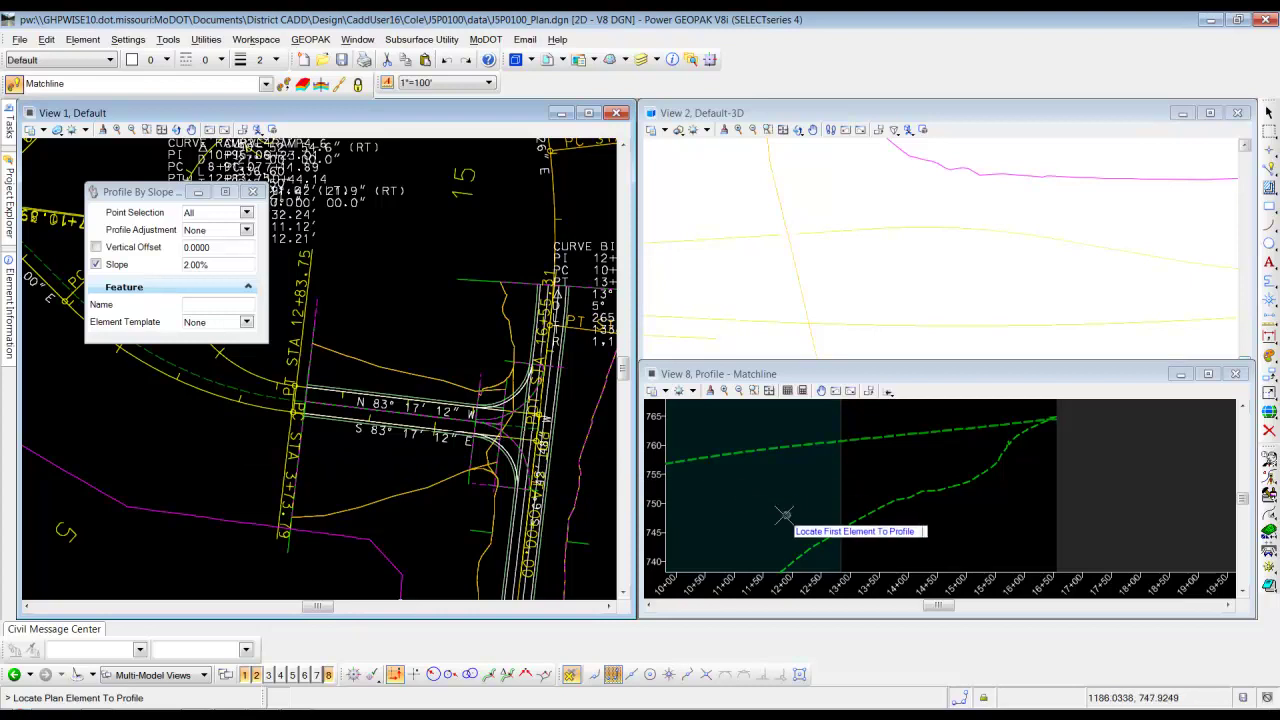
Step: Examine the projected profile against the existing ground near the Matchline's end, comparing the profile with the intersection area in plan
scroll(811, 508, "down", 2)
scroll(811, 508, "down", 1)
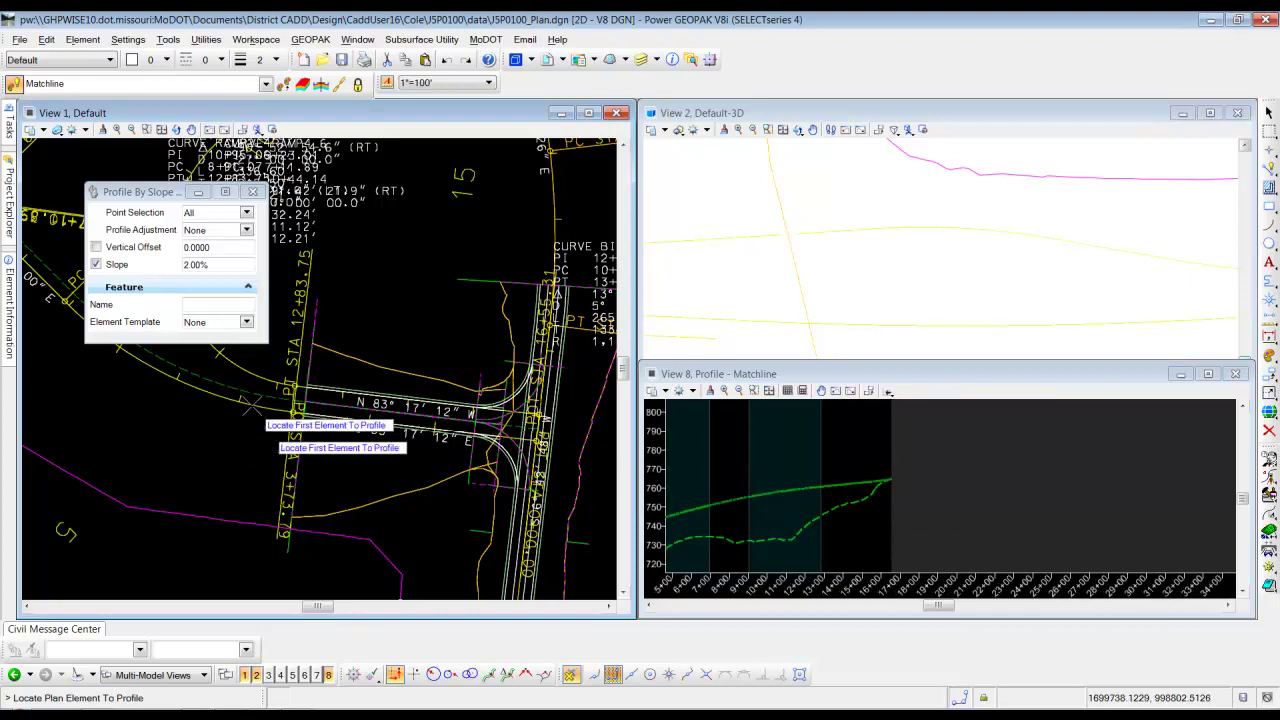
scroll(829, 497, "up", 2)
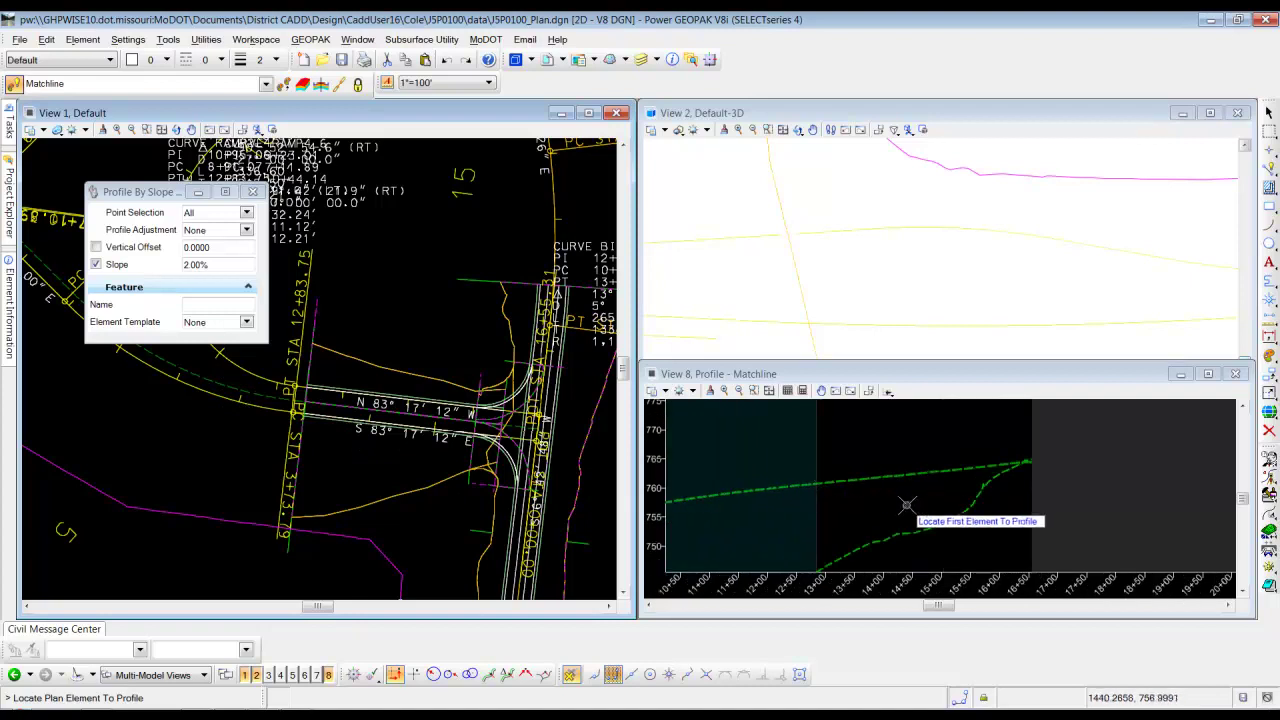
scroll(834, 503, "up", 2)
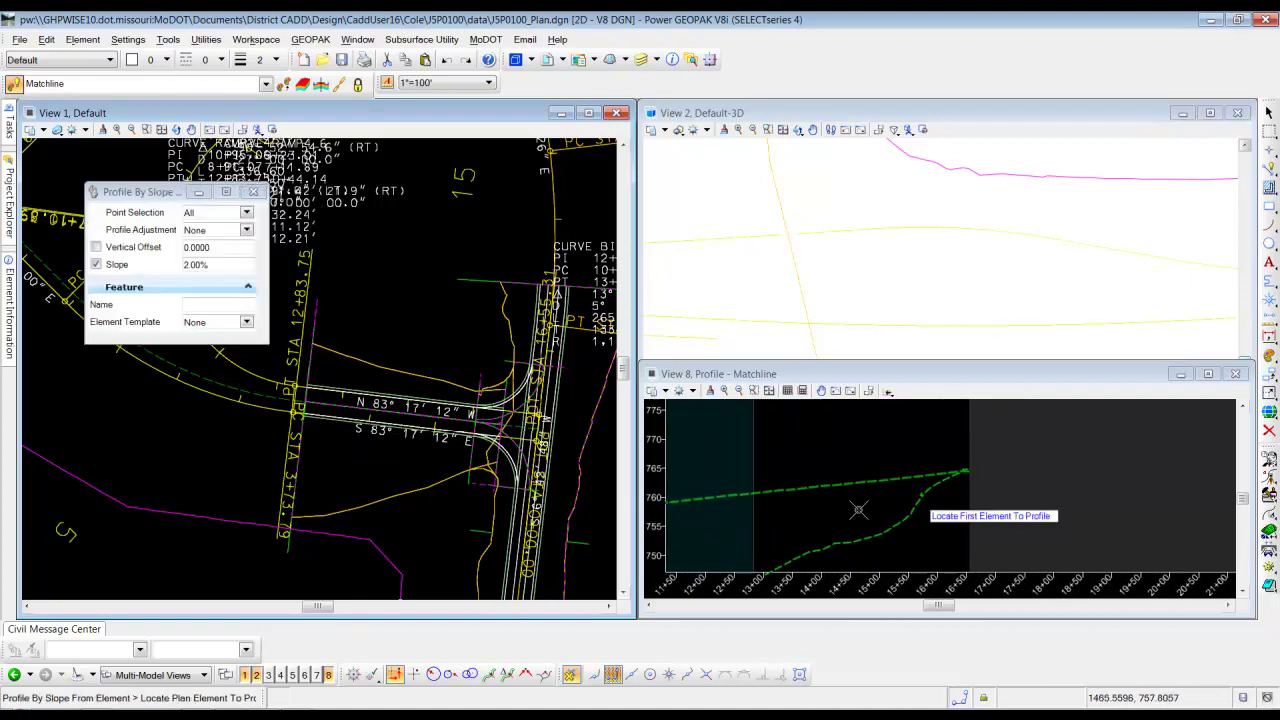
middle_click_drag(796, 516, 846, 514)
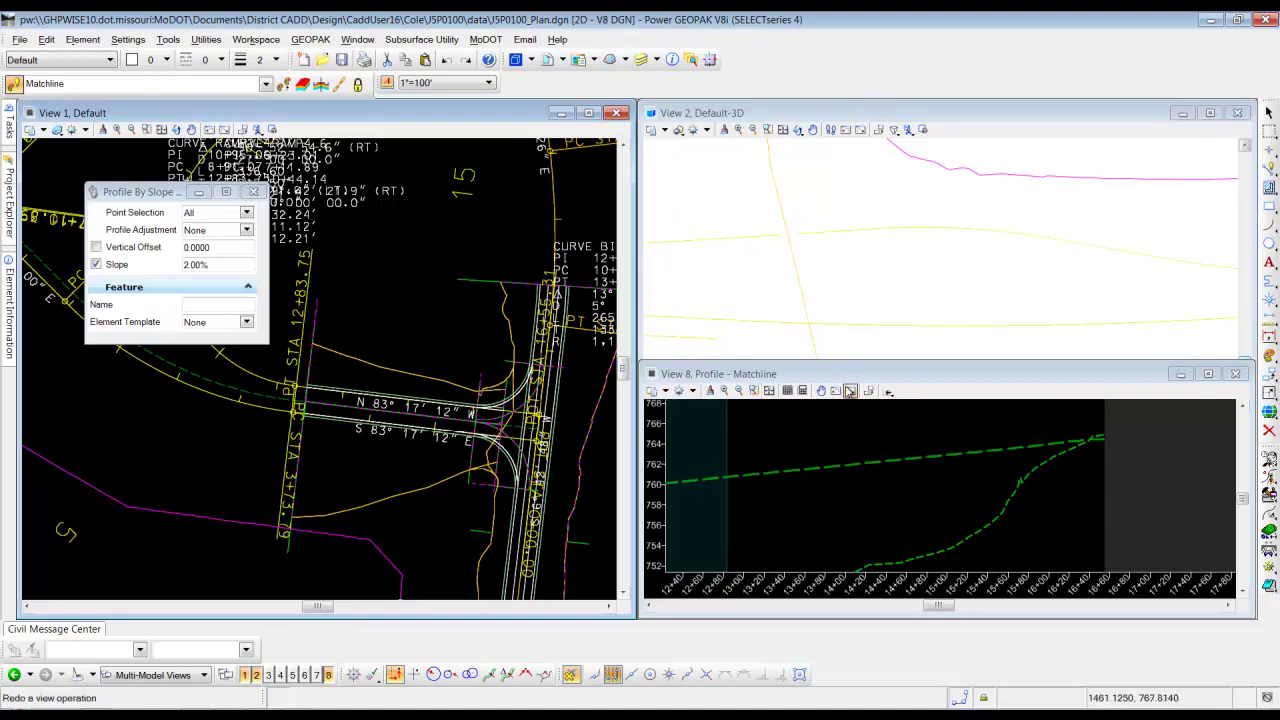
left_click(850, 373)
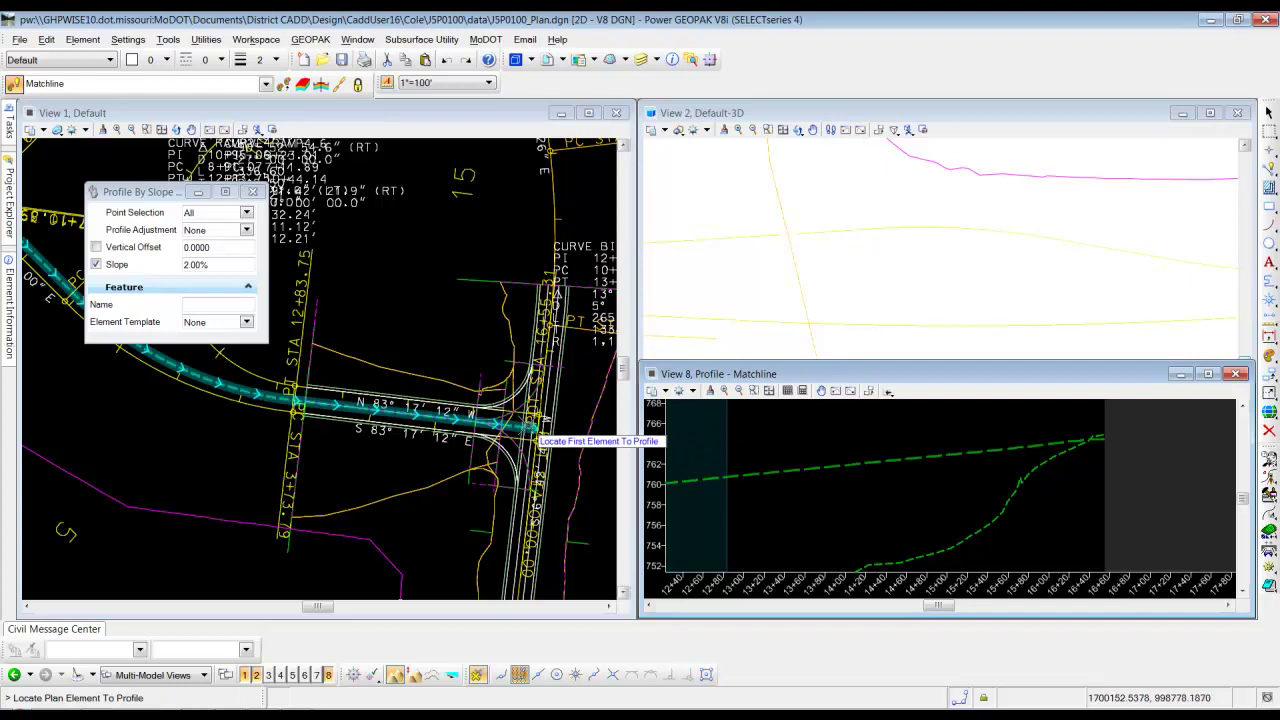
scroll(528, 427, "up", 3)
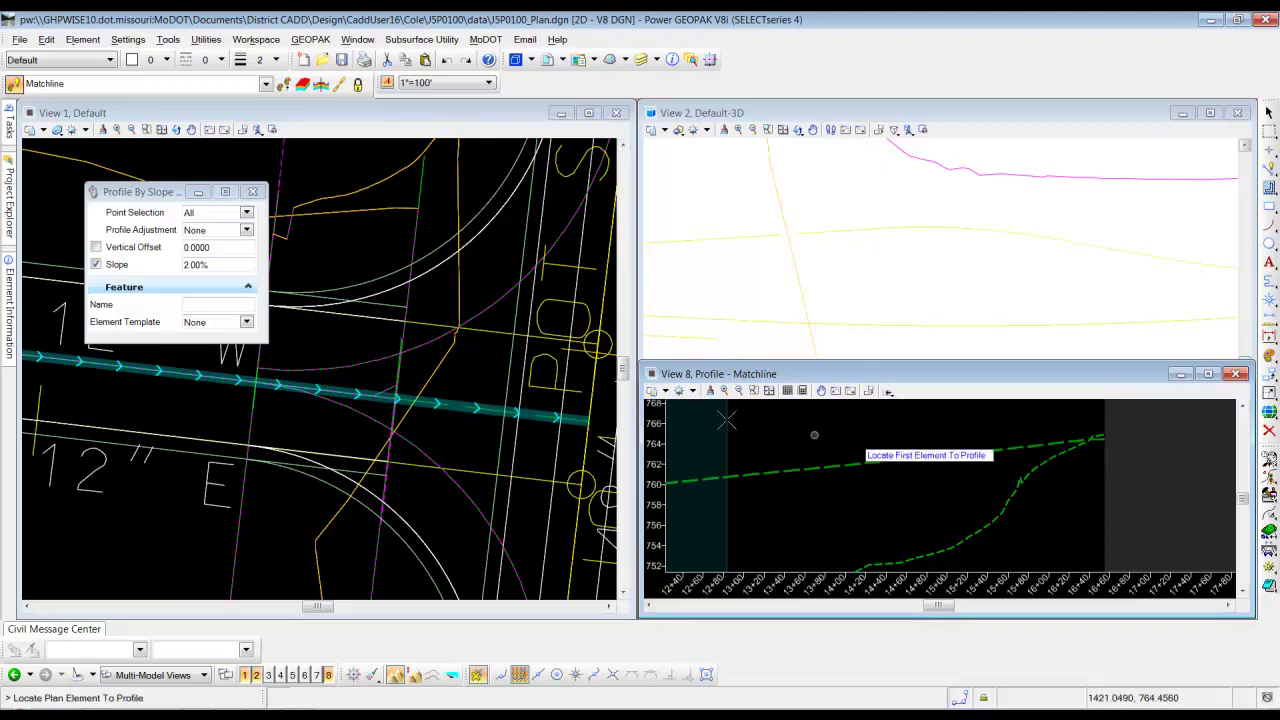
left_click(664, 391)
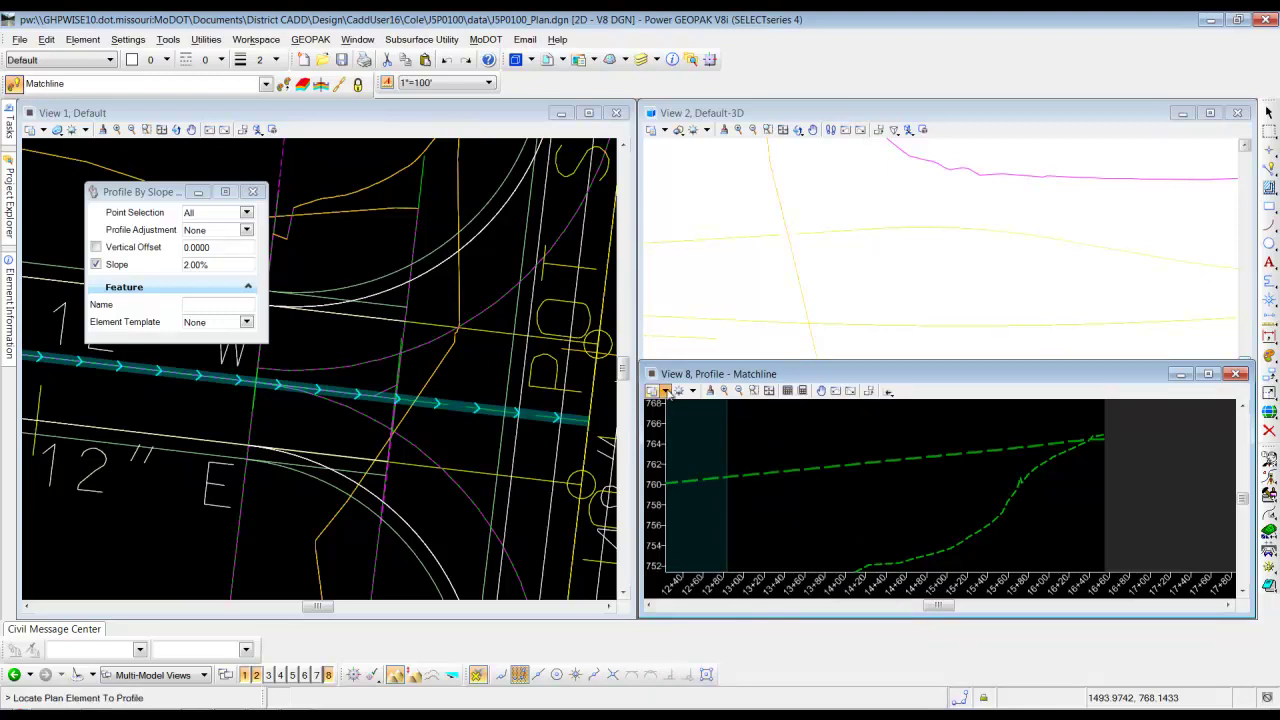
left_click(664, 391)
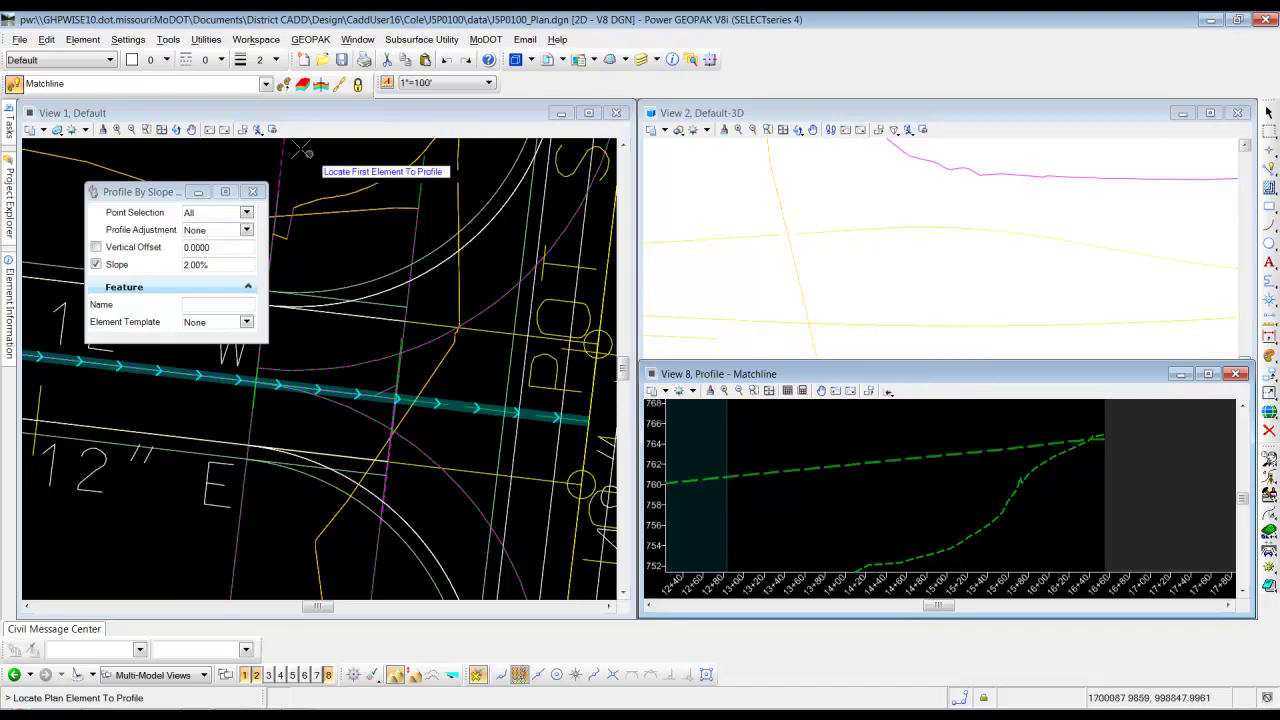
mouse_move(8, 129)
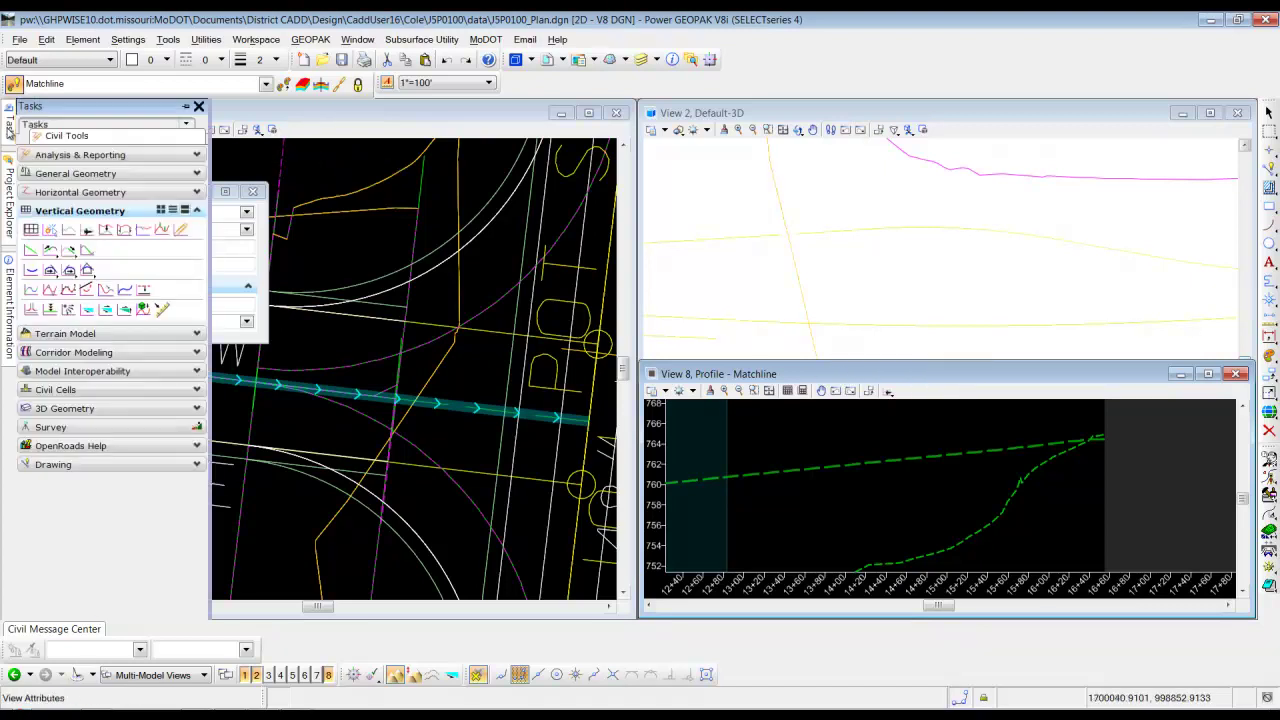
left_click(163, 232)
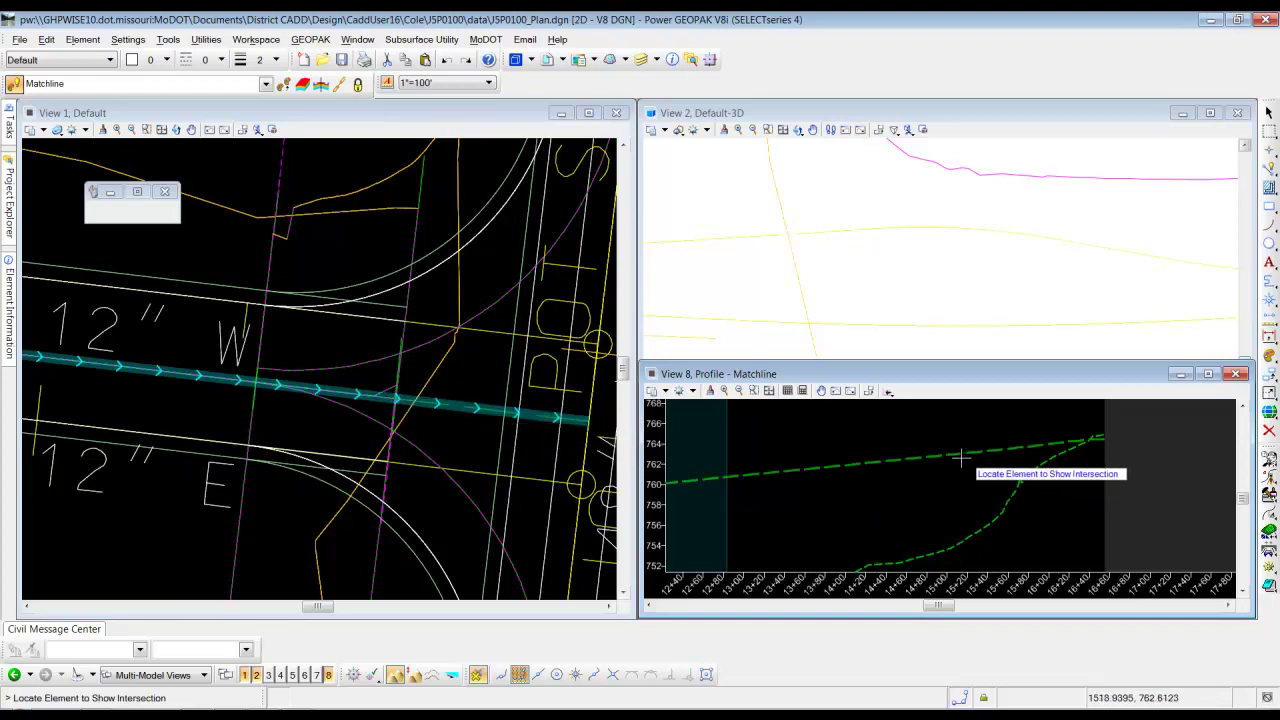
left_click(470, 405)
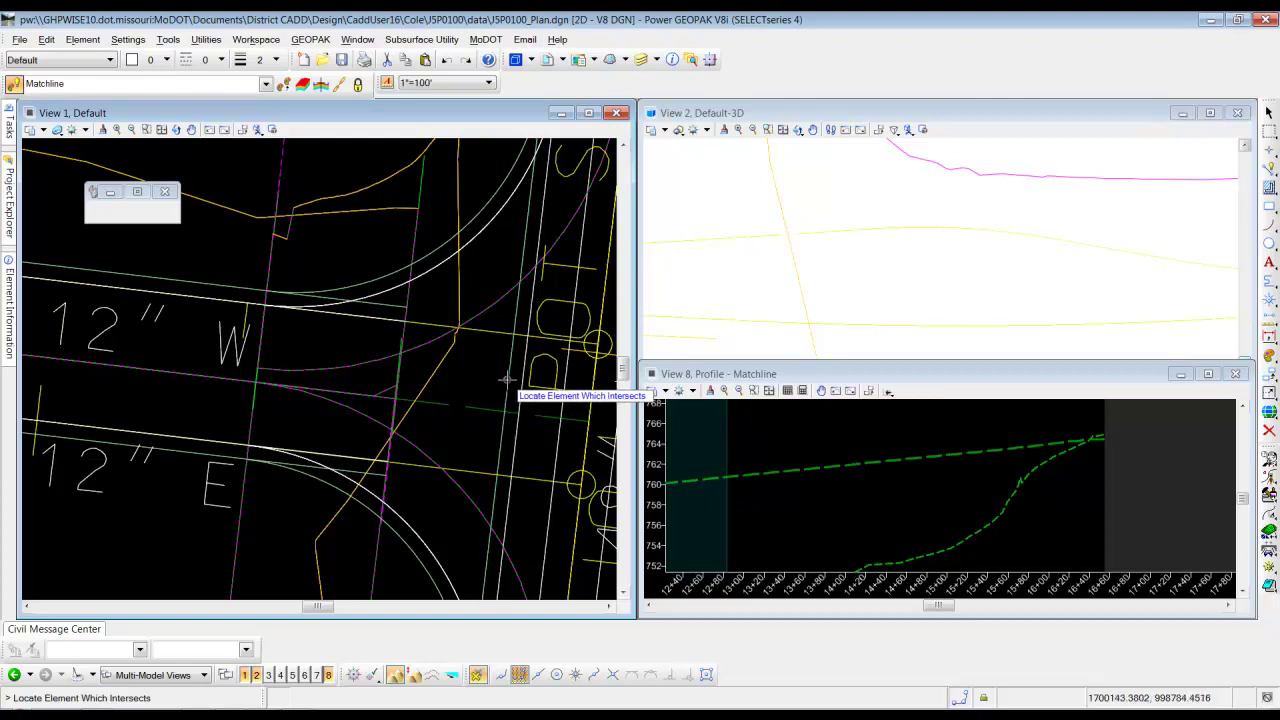
left_click(508, 380)
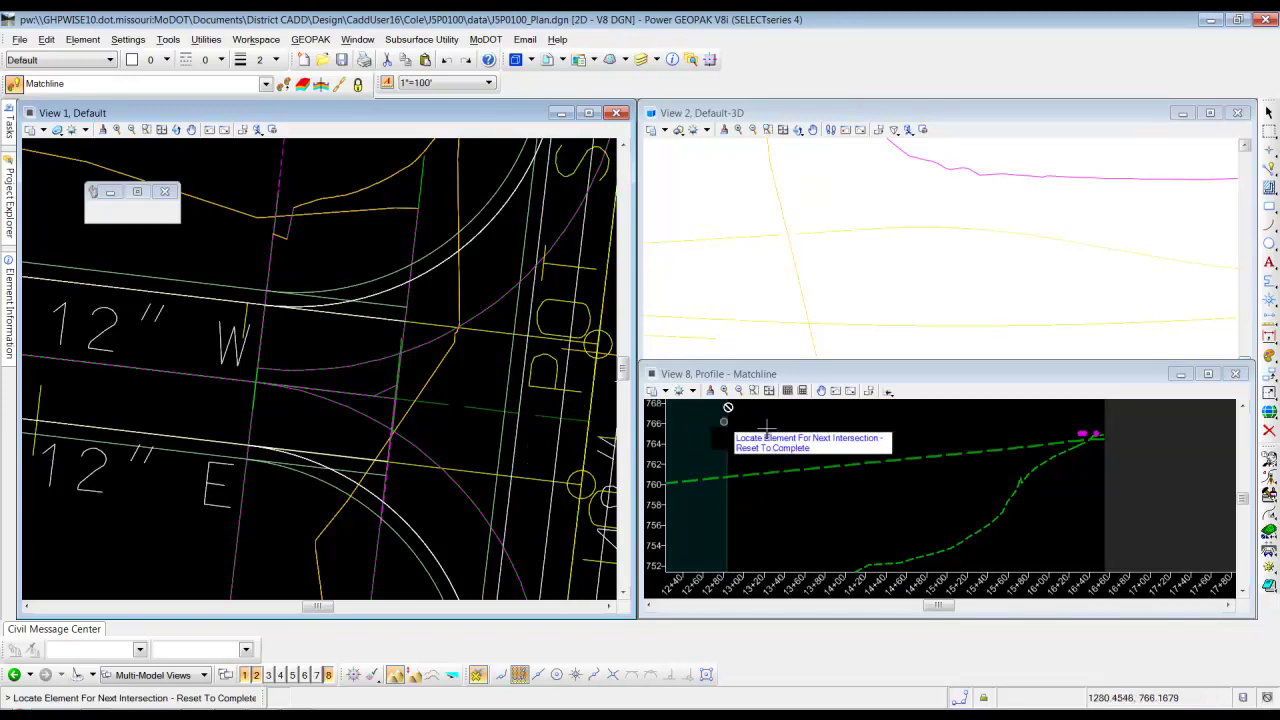
scroll(1090, 437, "up", 1)
scroll(1088, 437, "up", 1)
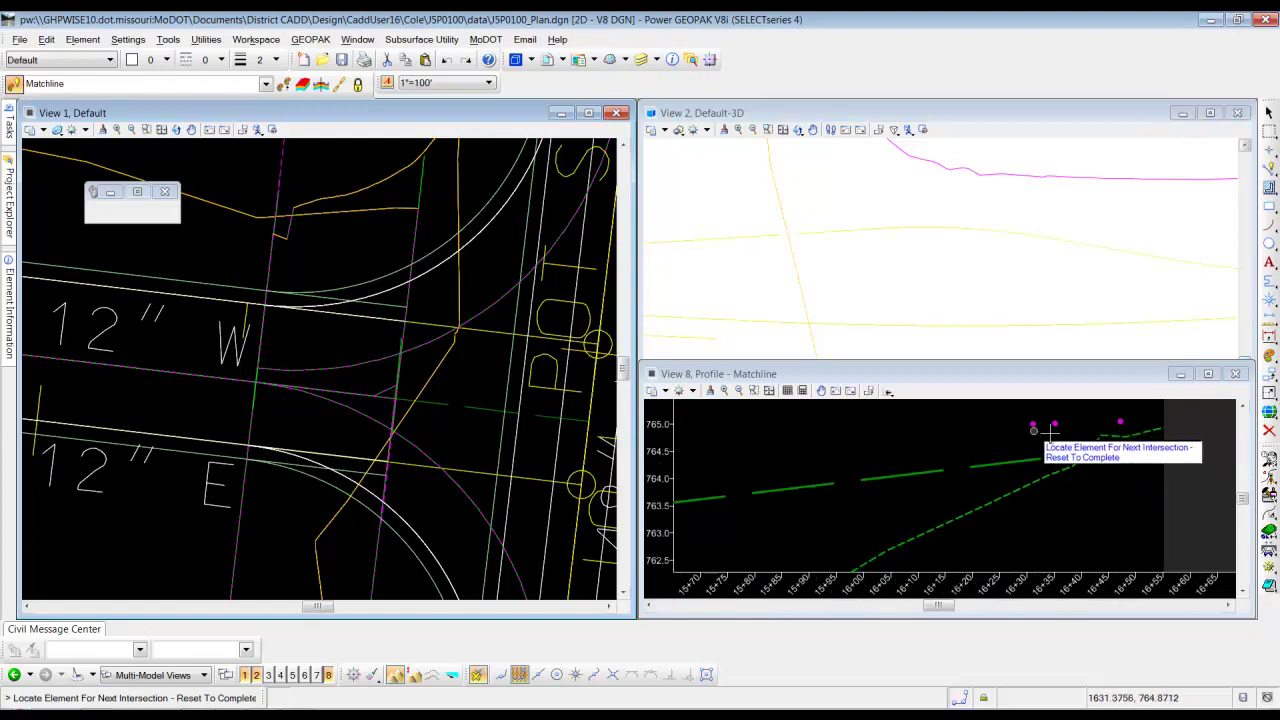
right_click(356, 238)
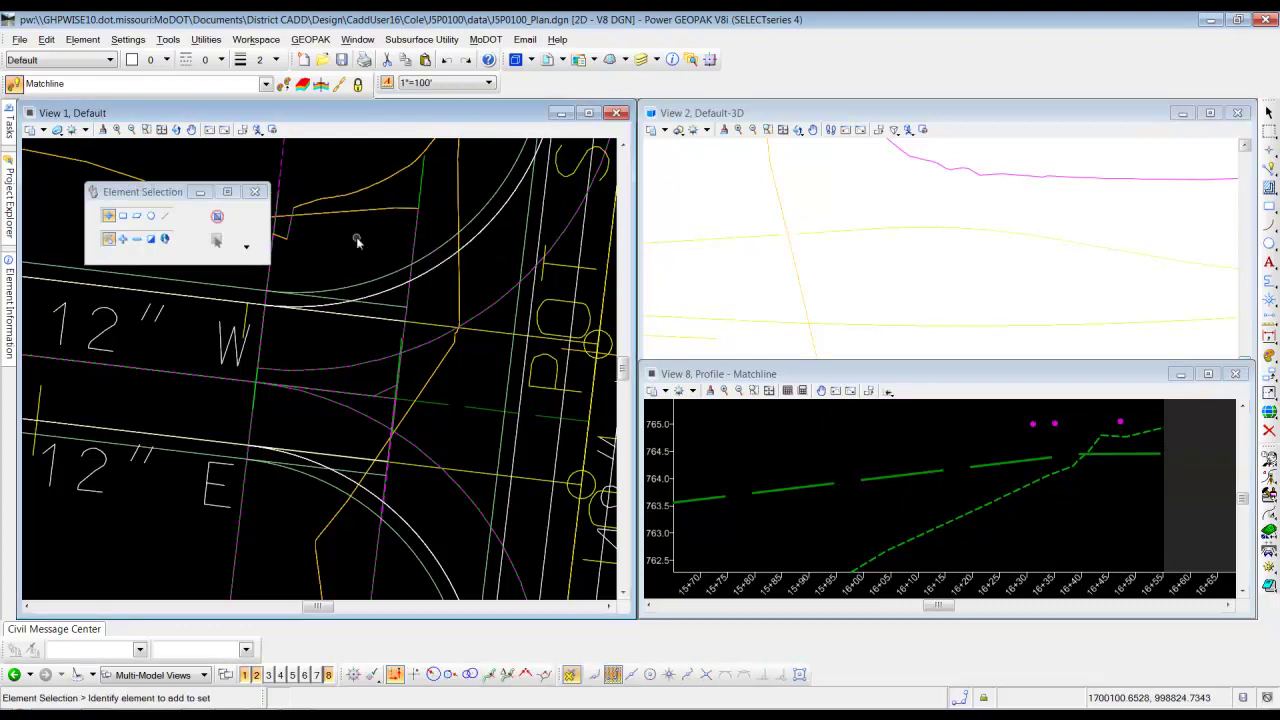
left_click(738, 390)
left_click(871, 480)
left_click(813, 491)
middle_click_drag(771, 504, 948, 481)
scroll(889, 493, "up", 2)
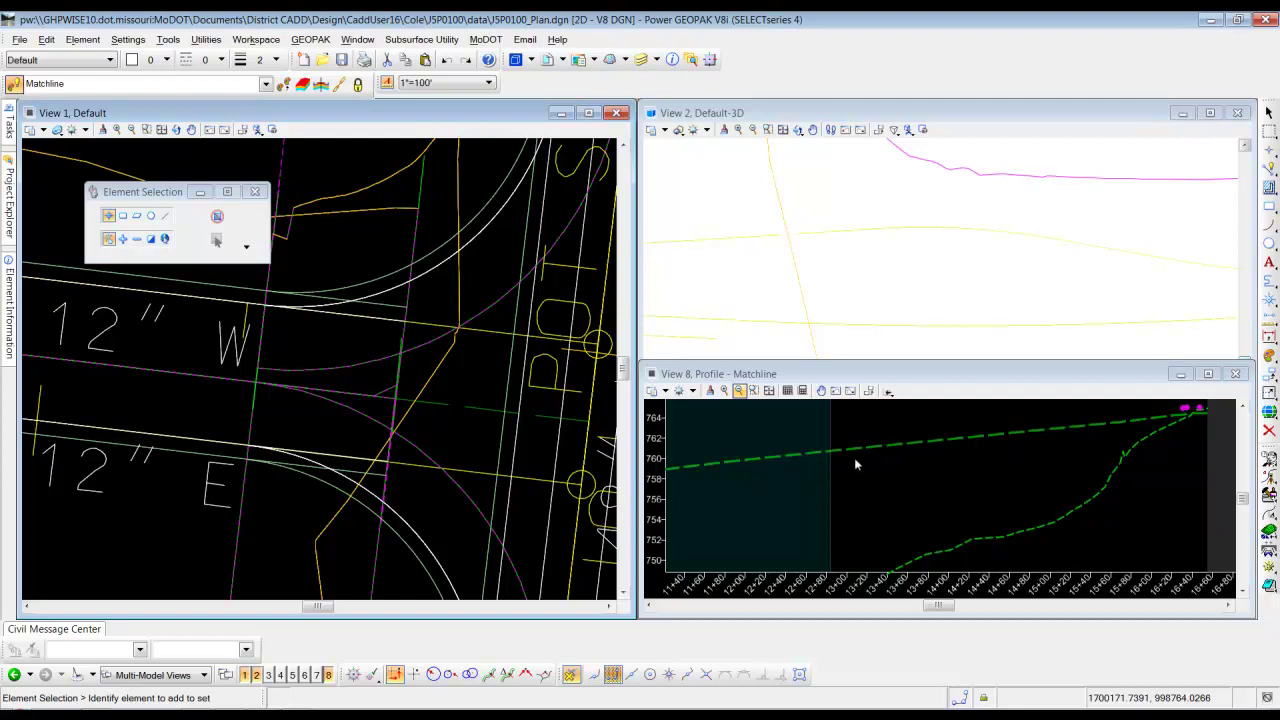
mouse_move(8, 130)
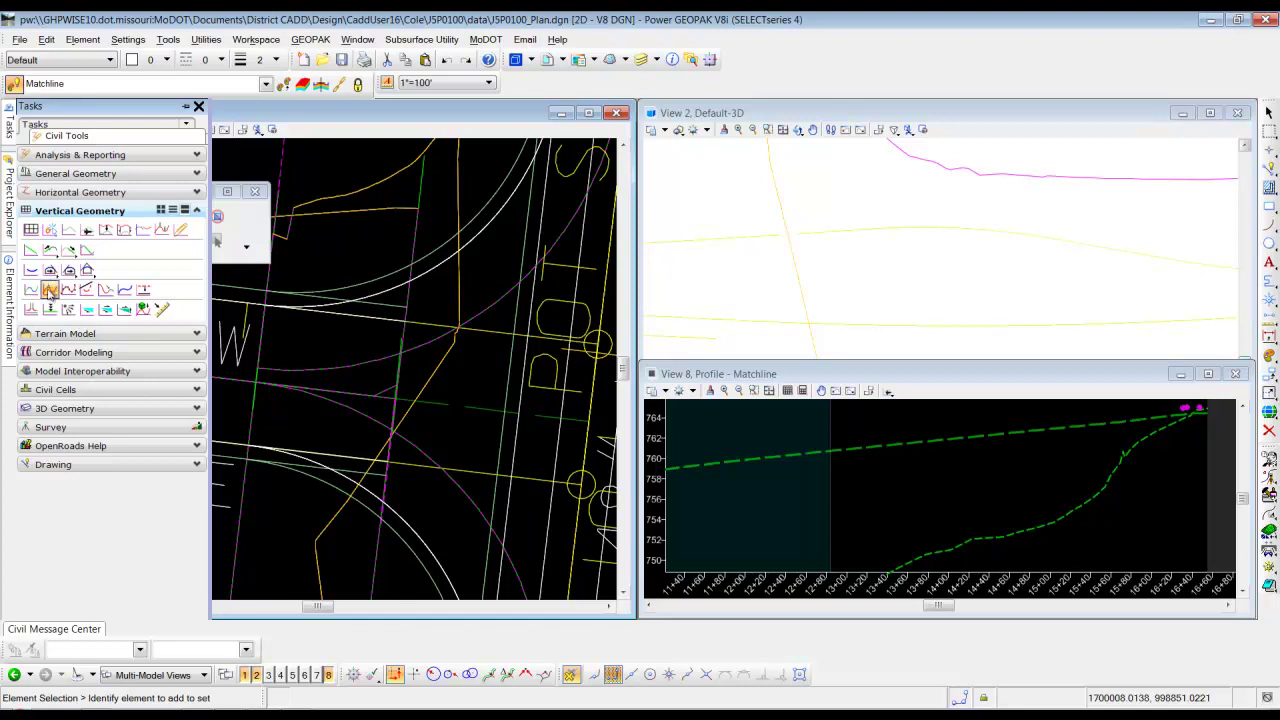
left_click(50, 290)
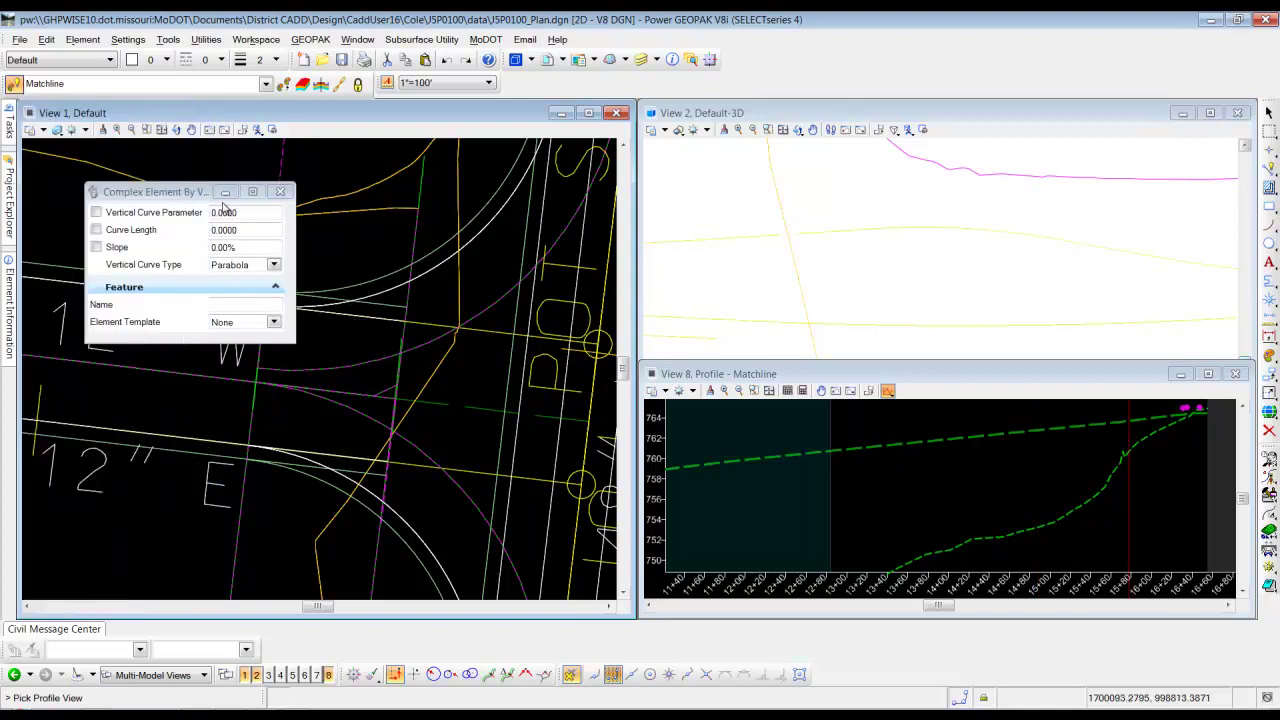
left_click_drag(165, 200, 826, 172)
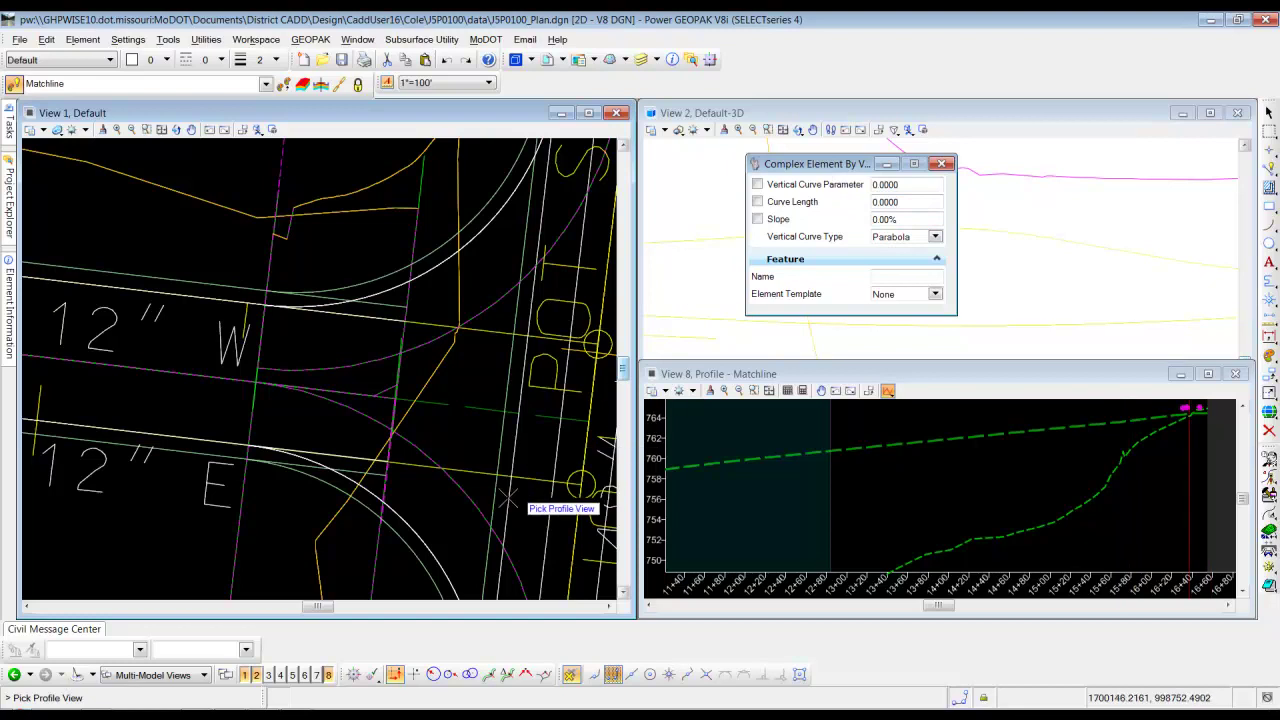
left_click(355, 681)
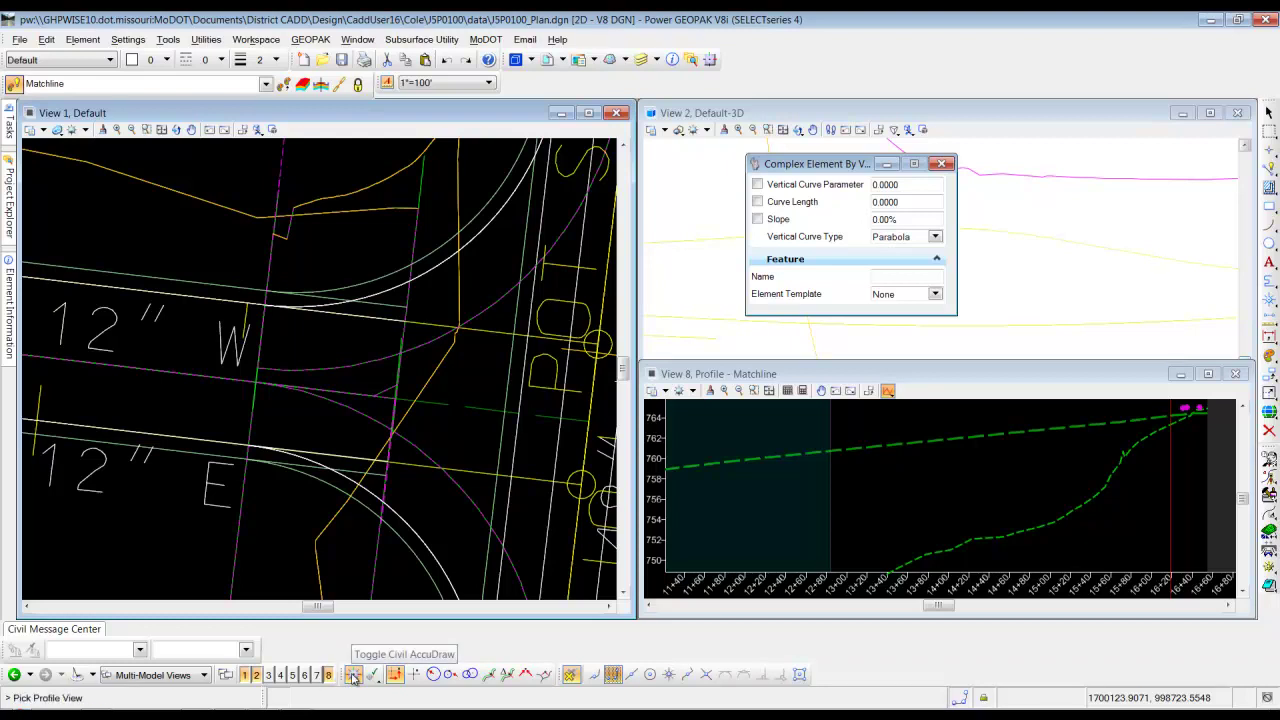
left_click(355, 679)
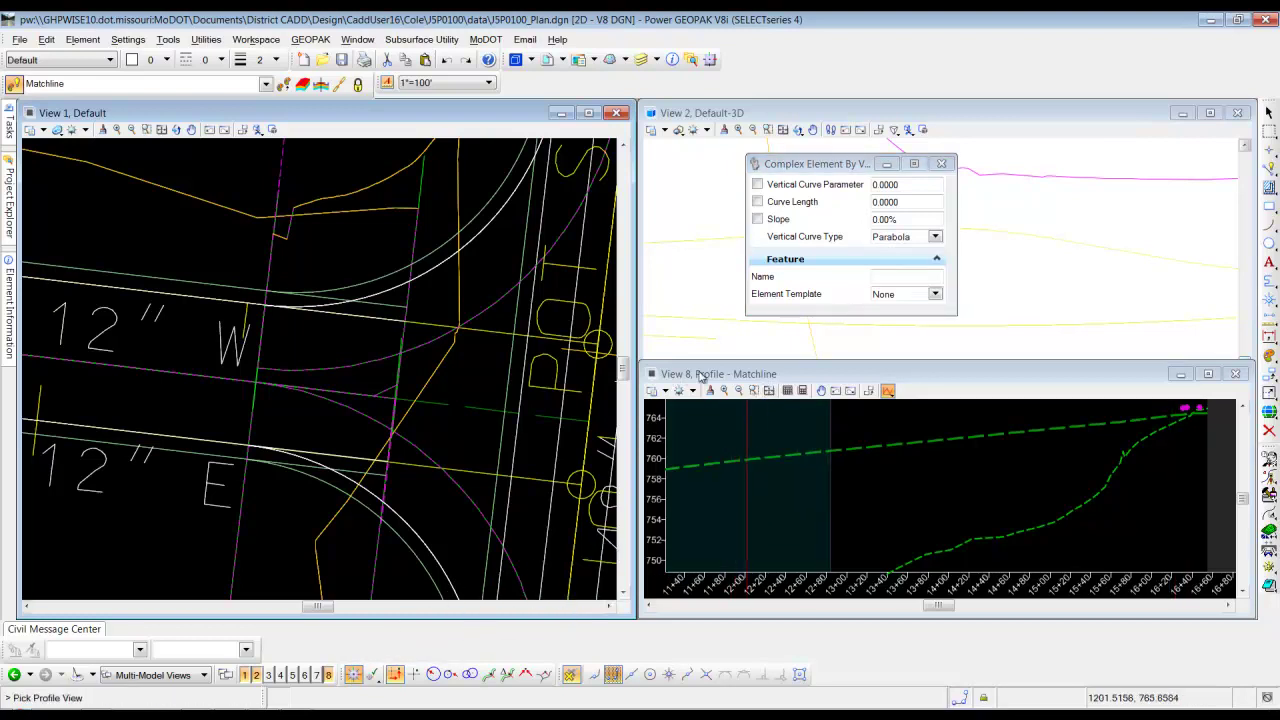
left_click(791, 375)
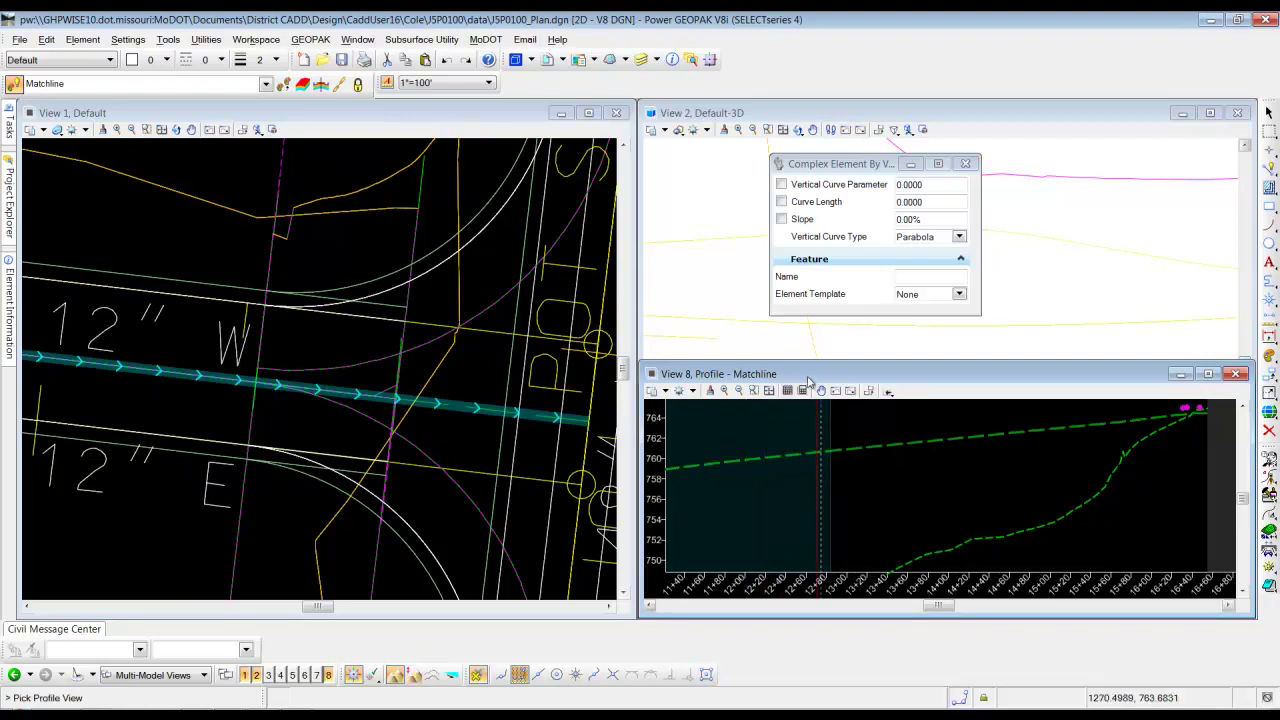
left_click(836, 390)
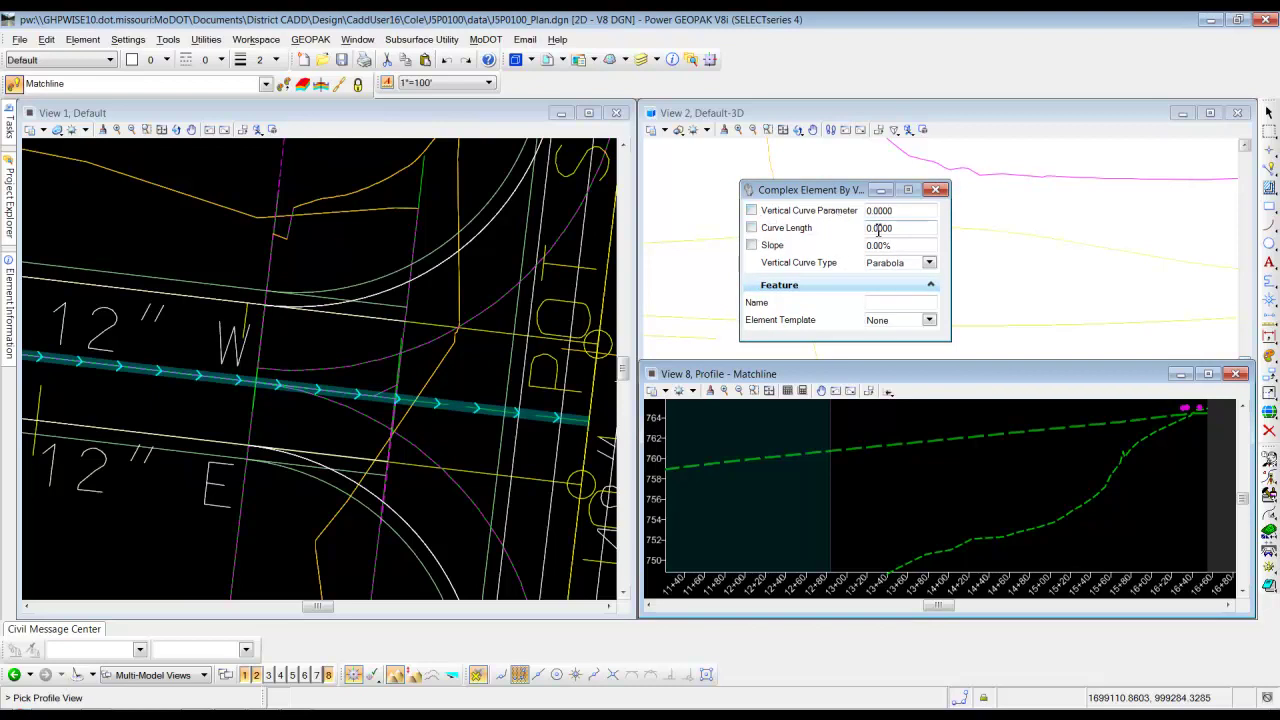
Step: Fix the VPI element's curve length at 1 and name the profile MatchLinePR
left_click(752, 229)
double_click(903, 228)
type("1")
key("Tab")
left_click(885, 306)
type("MatchLinePR")
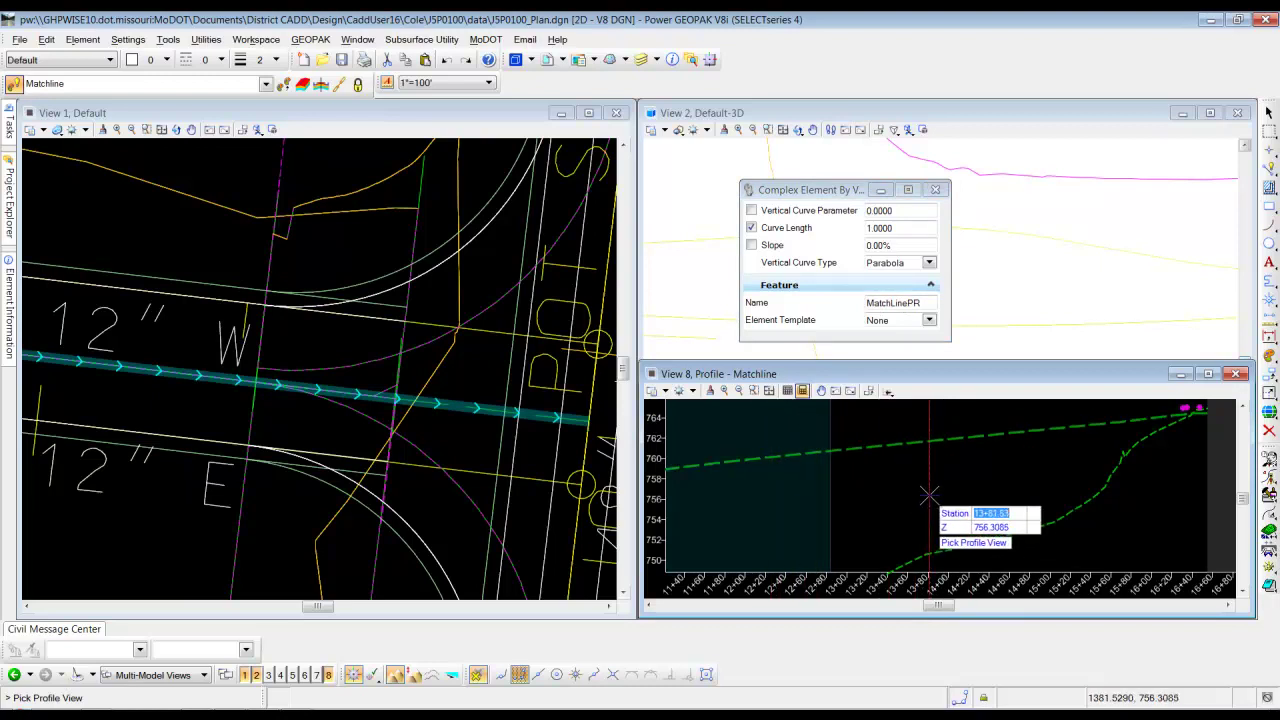
Step: Place the first VPI of the profile at station 13+00, elevation 760.91
type("13+00")
key("Tab")
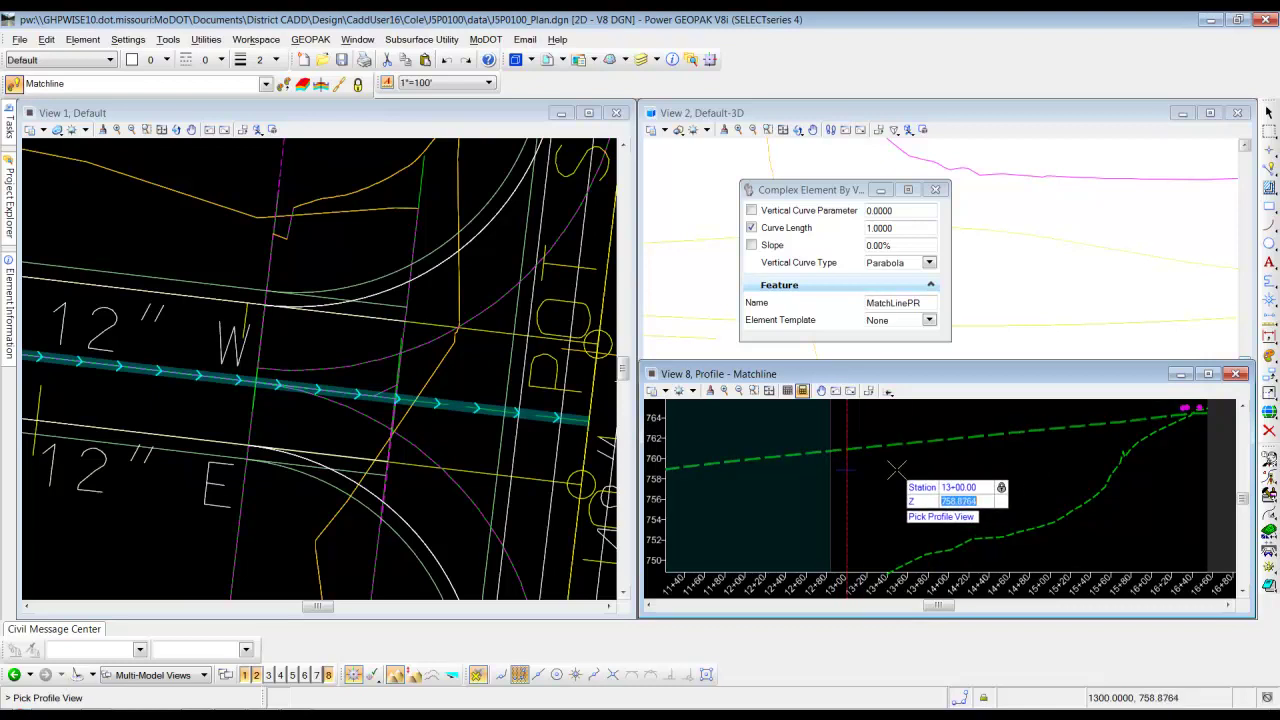
type("760.91")
key("Tab")
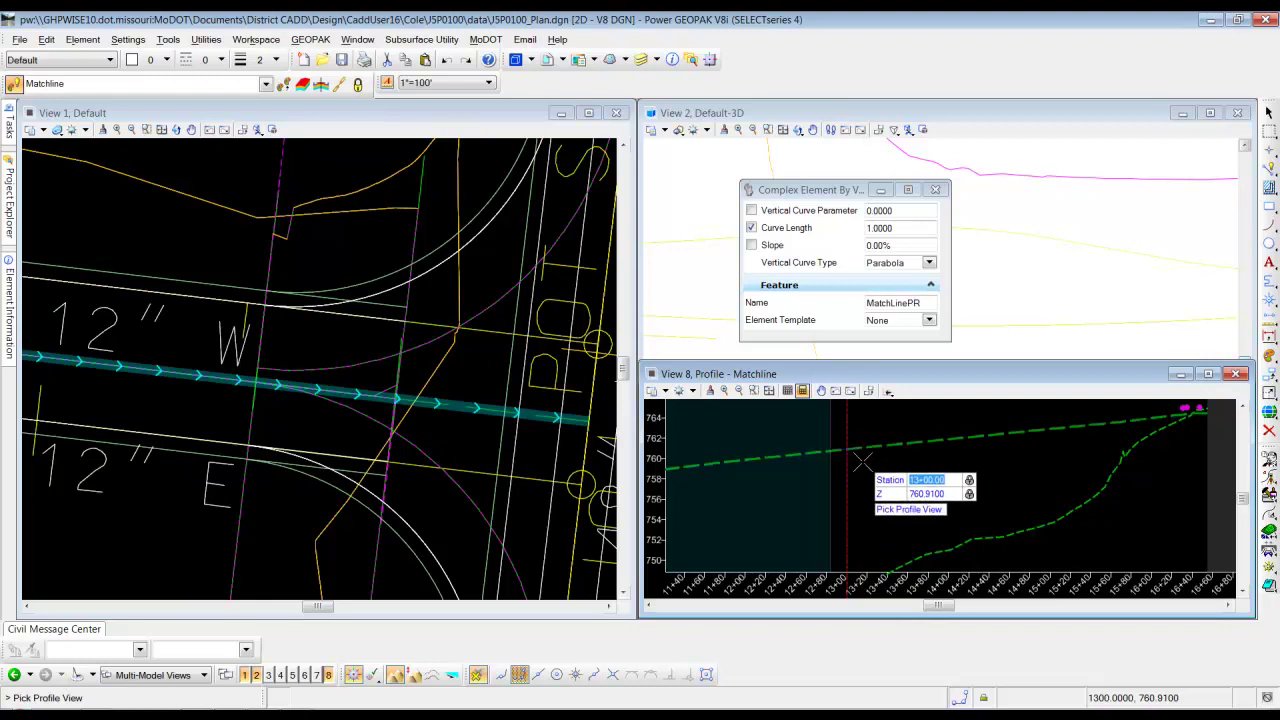
scroll(868, 464, "up", 1)
scroll(888, 471, "down", 1)
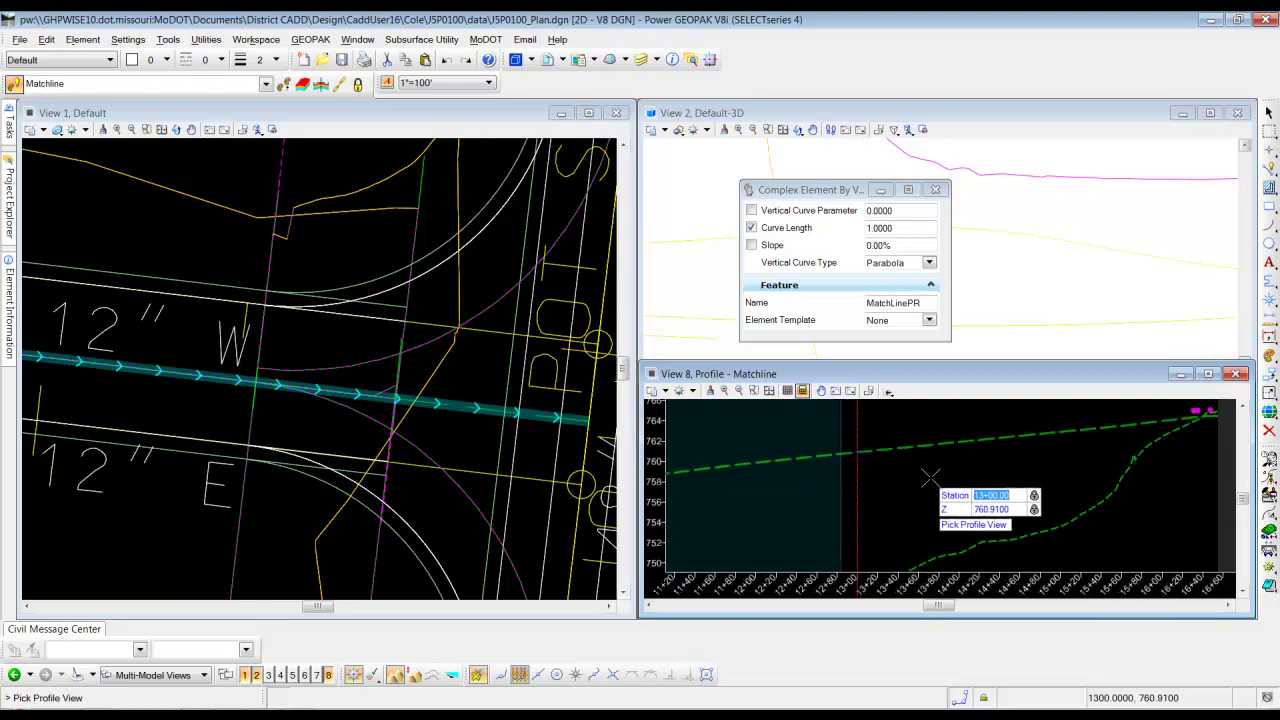
middle_click_drag(928, 480, 841, 510)
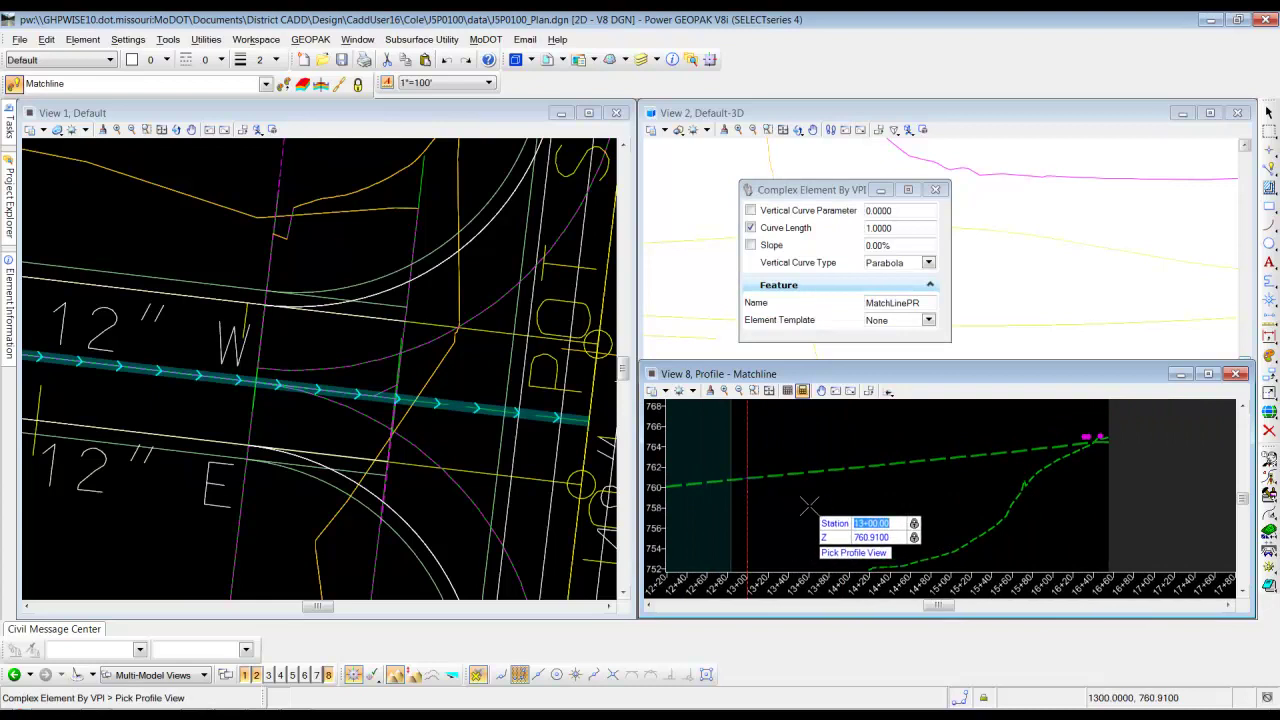
left_click(812, 506)
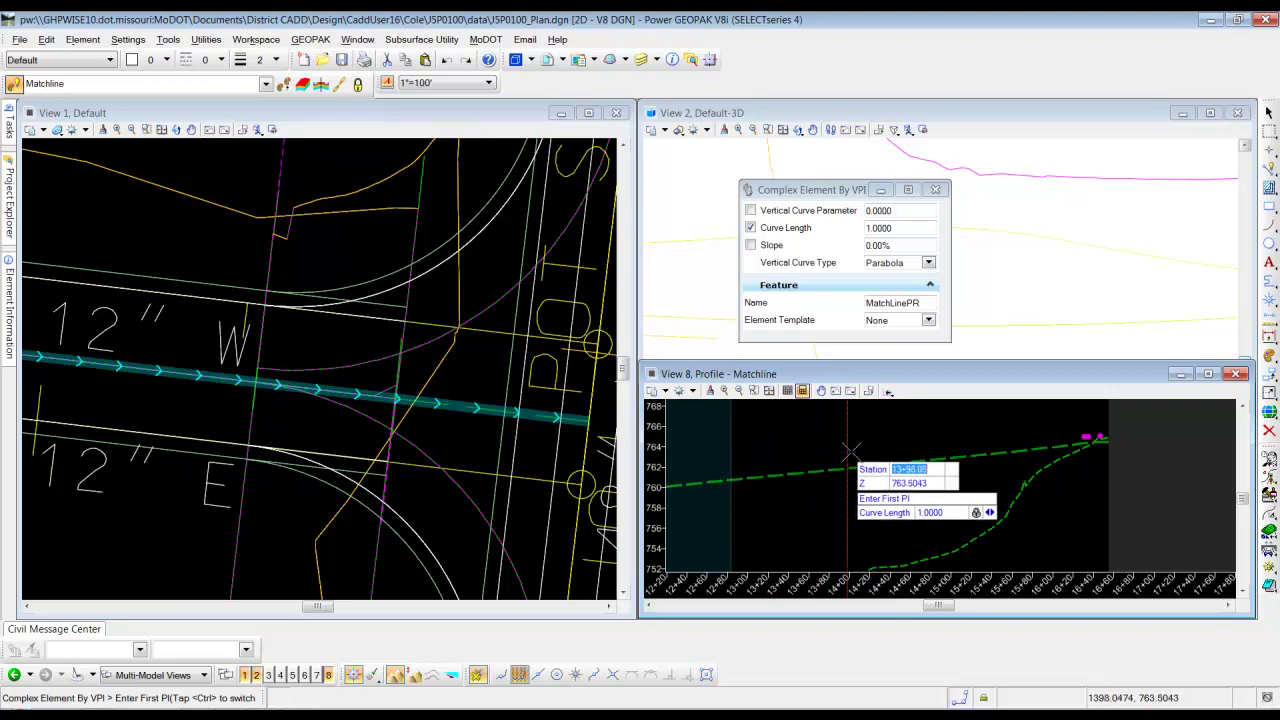
left_click(748, 478)
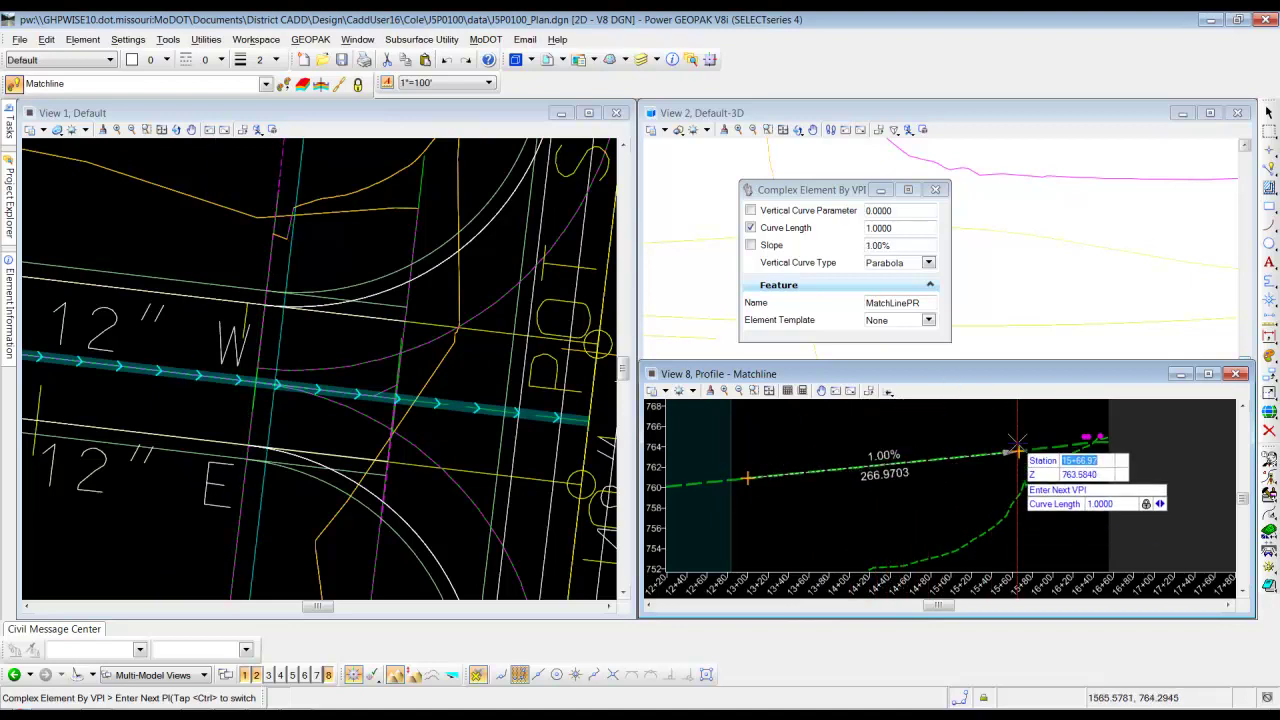
Step: Place the next VPI at station 16+00, elevation 763.98
type("16+00")
key("Tab")
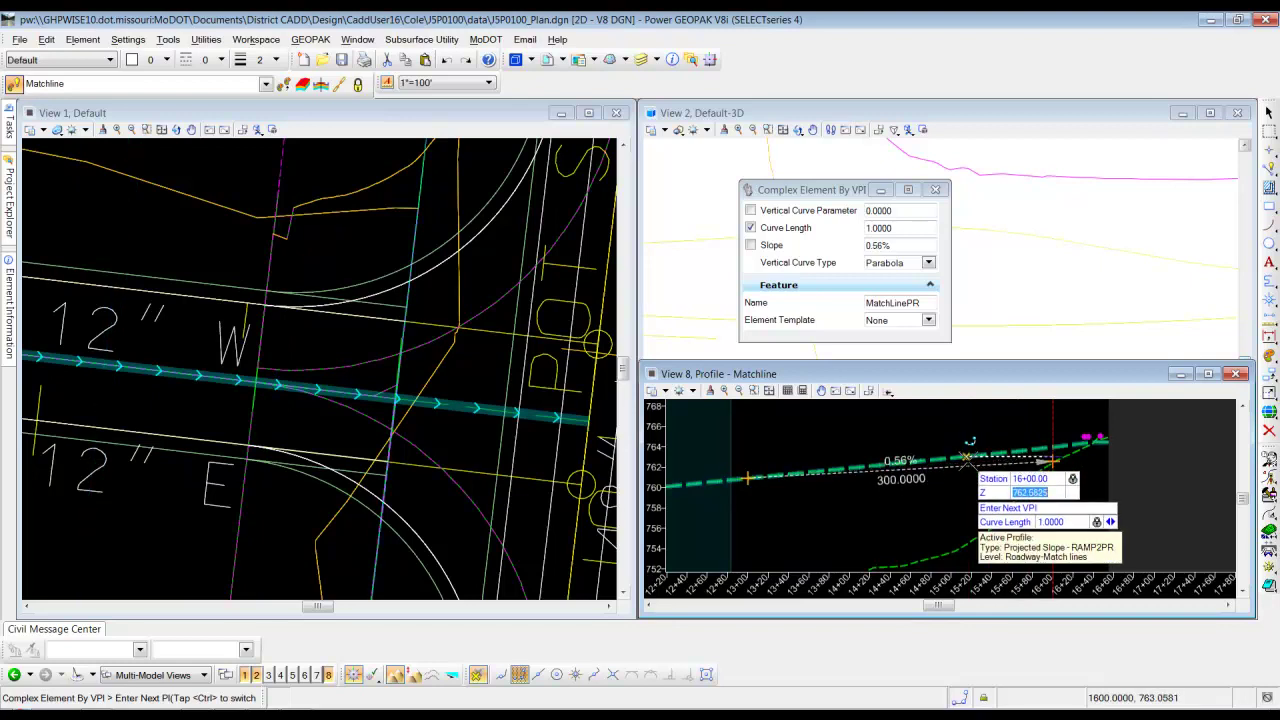
type("763.98")
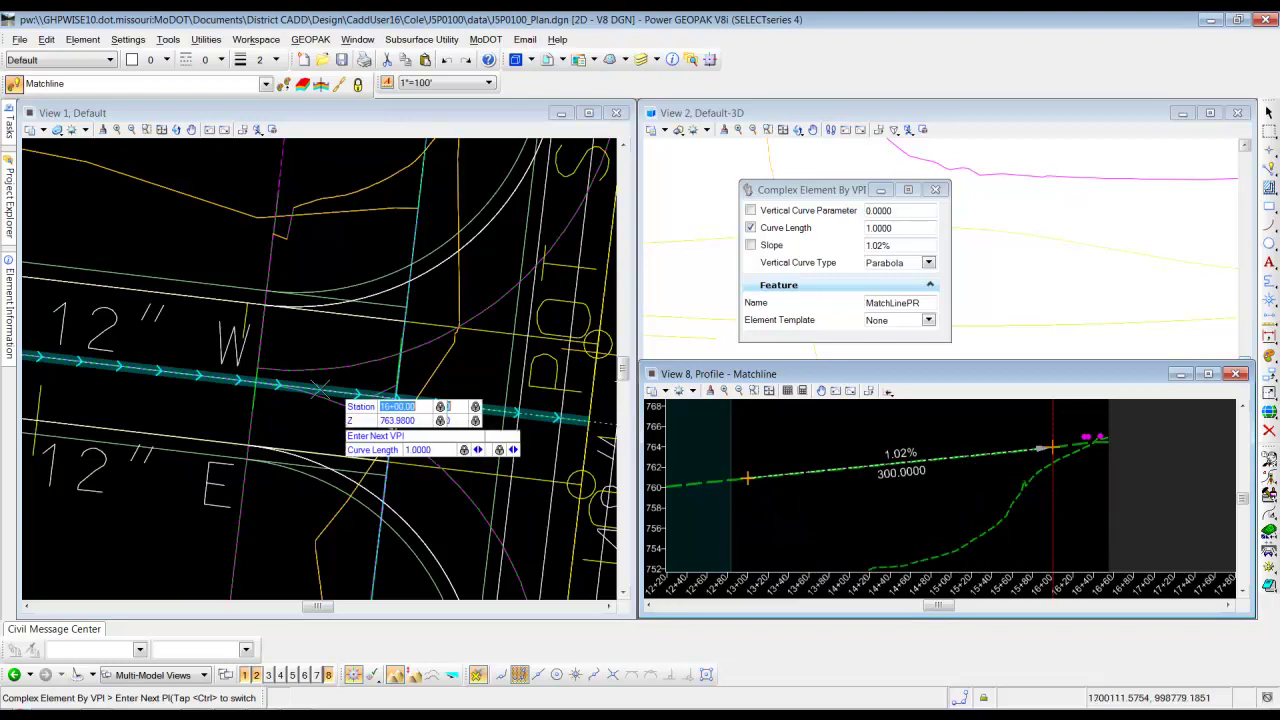
left_click(1080, 486)
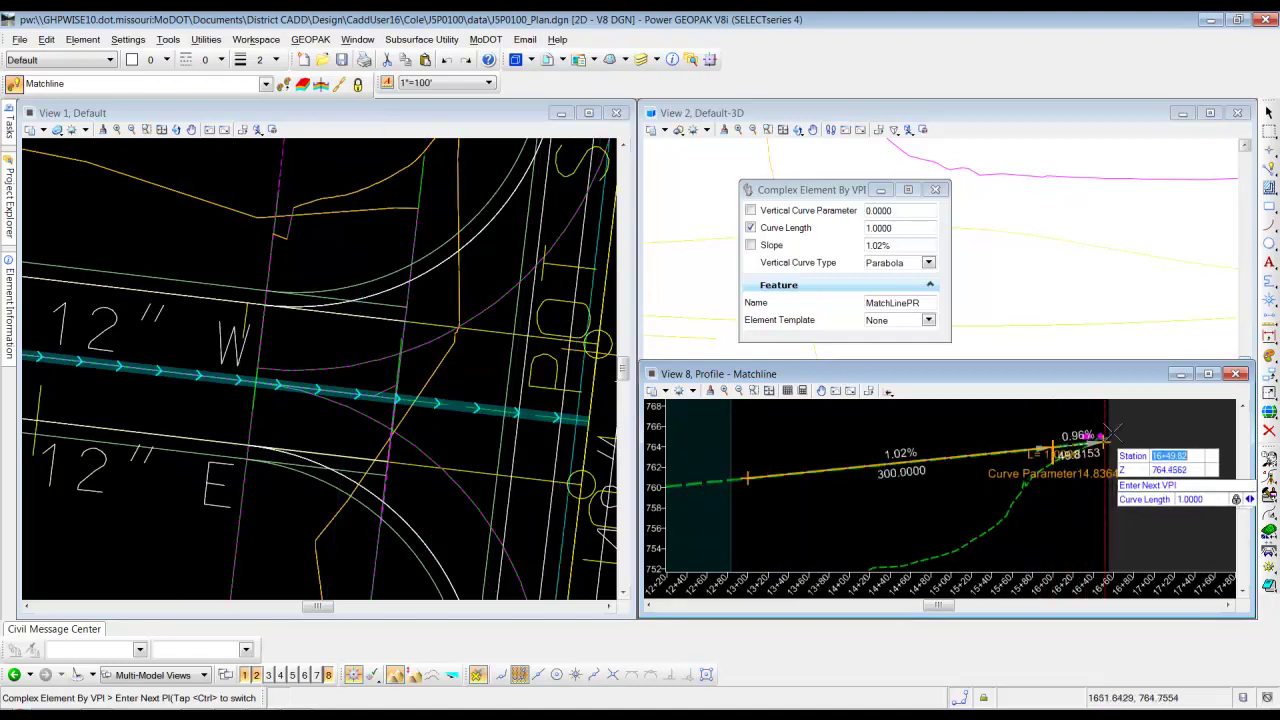
Step: Snap the remaining VPIs in order to the three mainline intersection points near the Matchline's end and finish the profile
scroll(1080, 490, "up", 5)
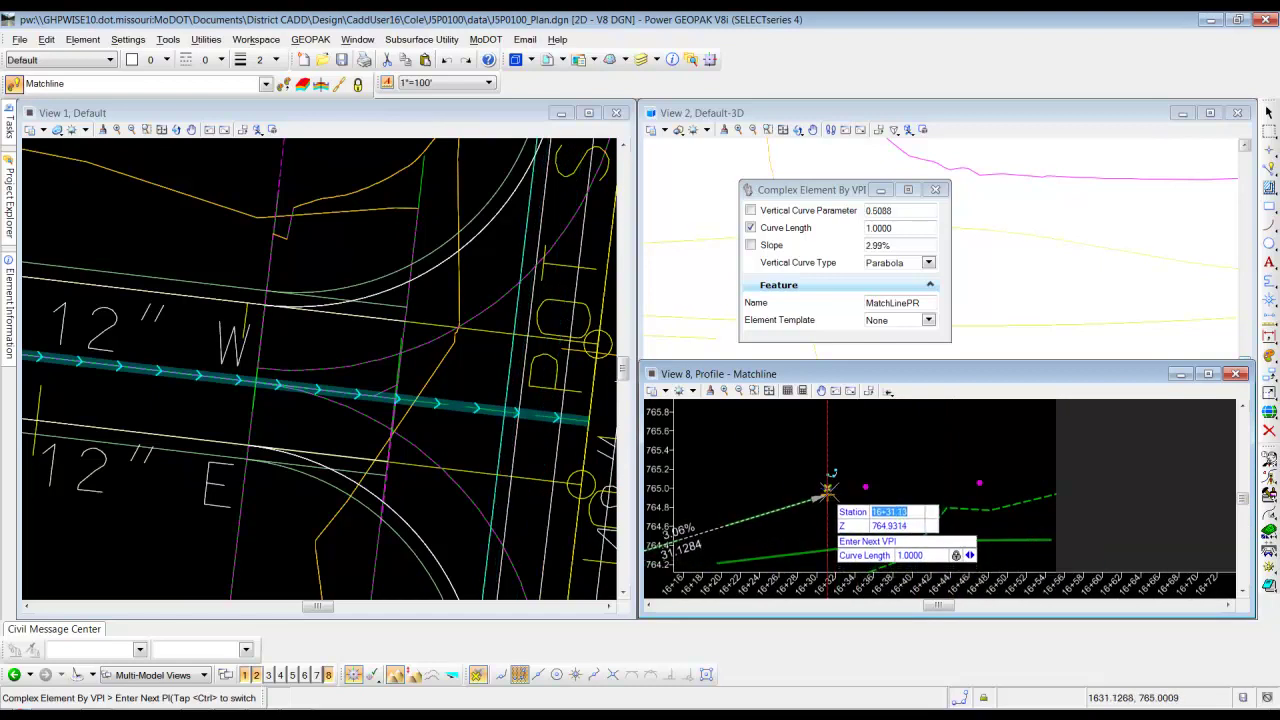
left_click(826, 488)
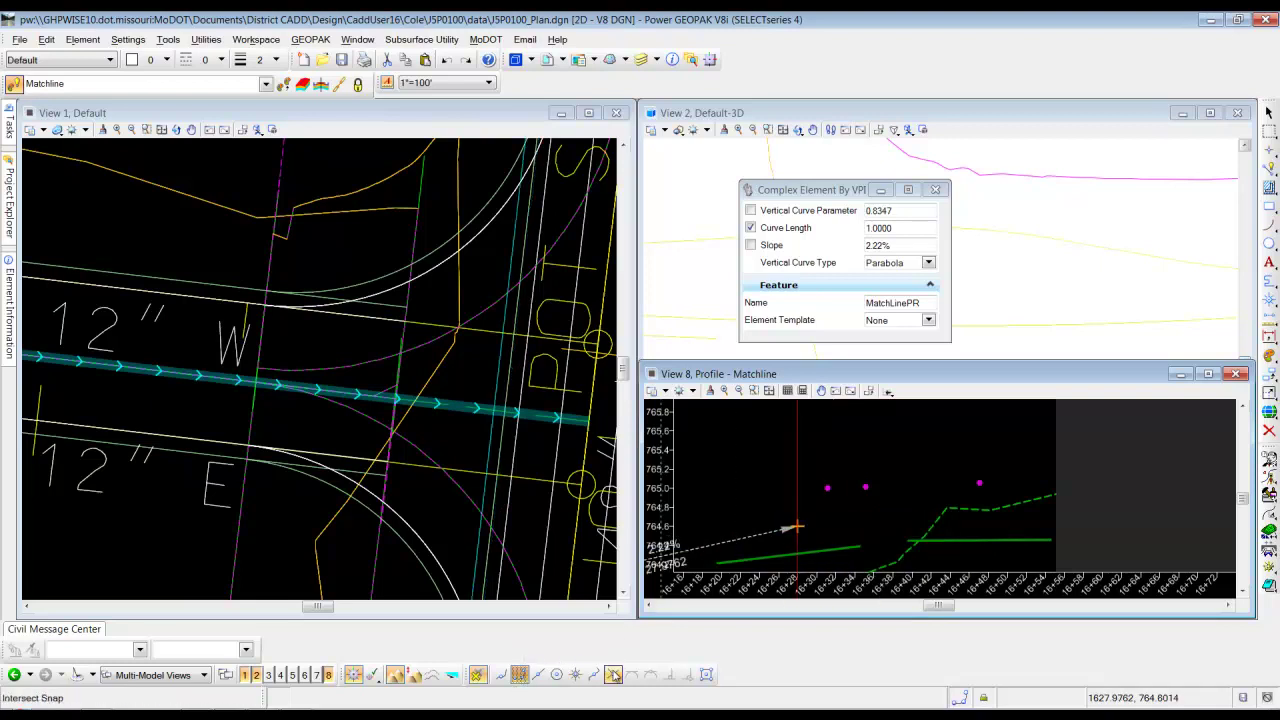
left_click(519, 676)
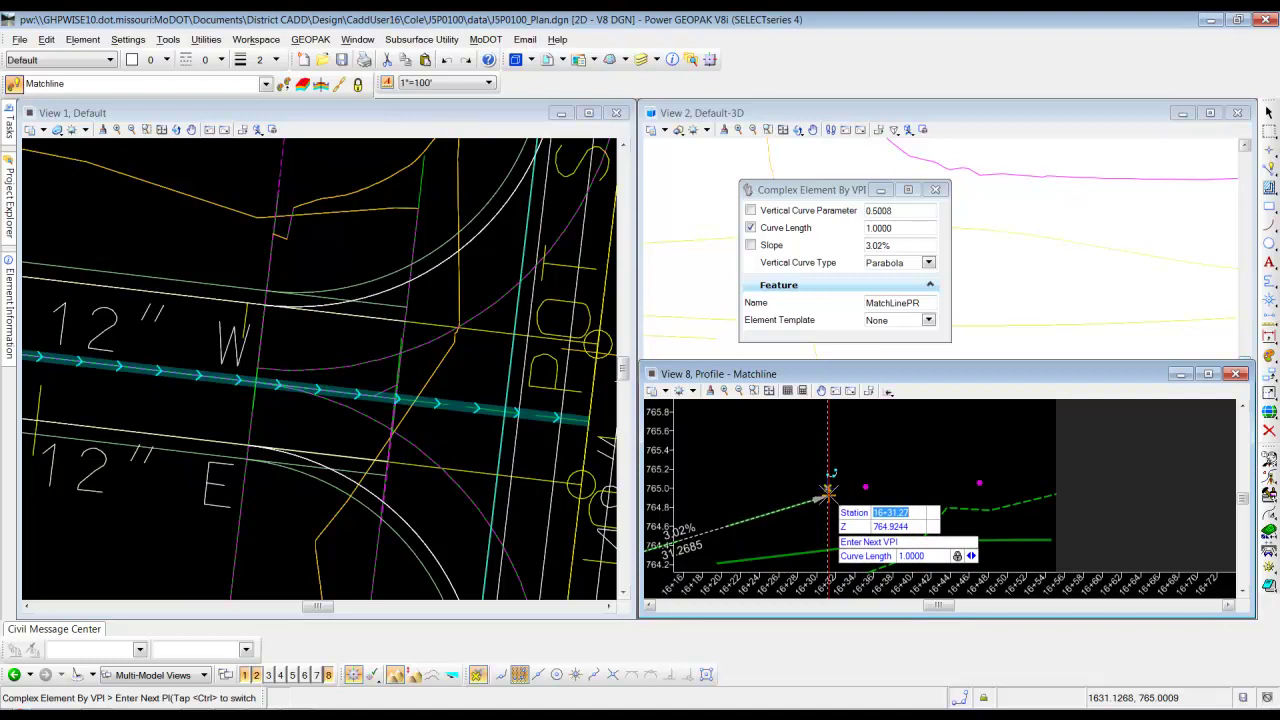
mouse_move(828, 493)
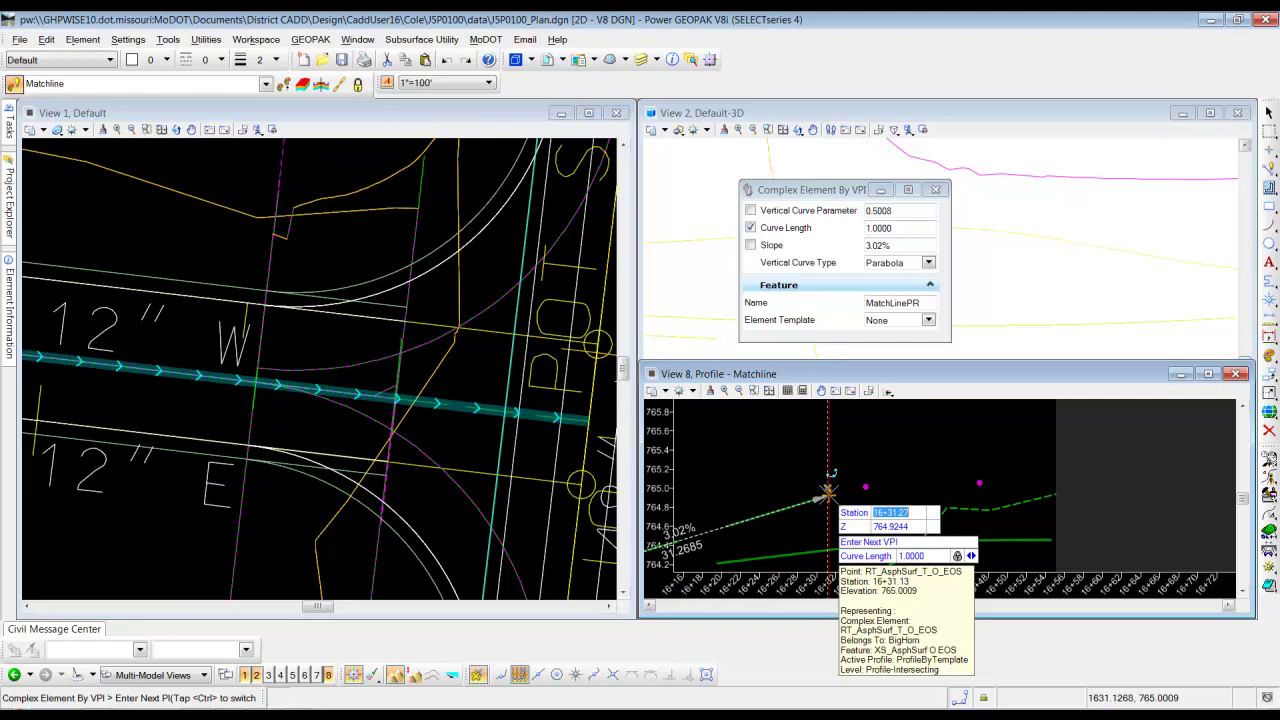
left_click(828, 493)
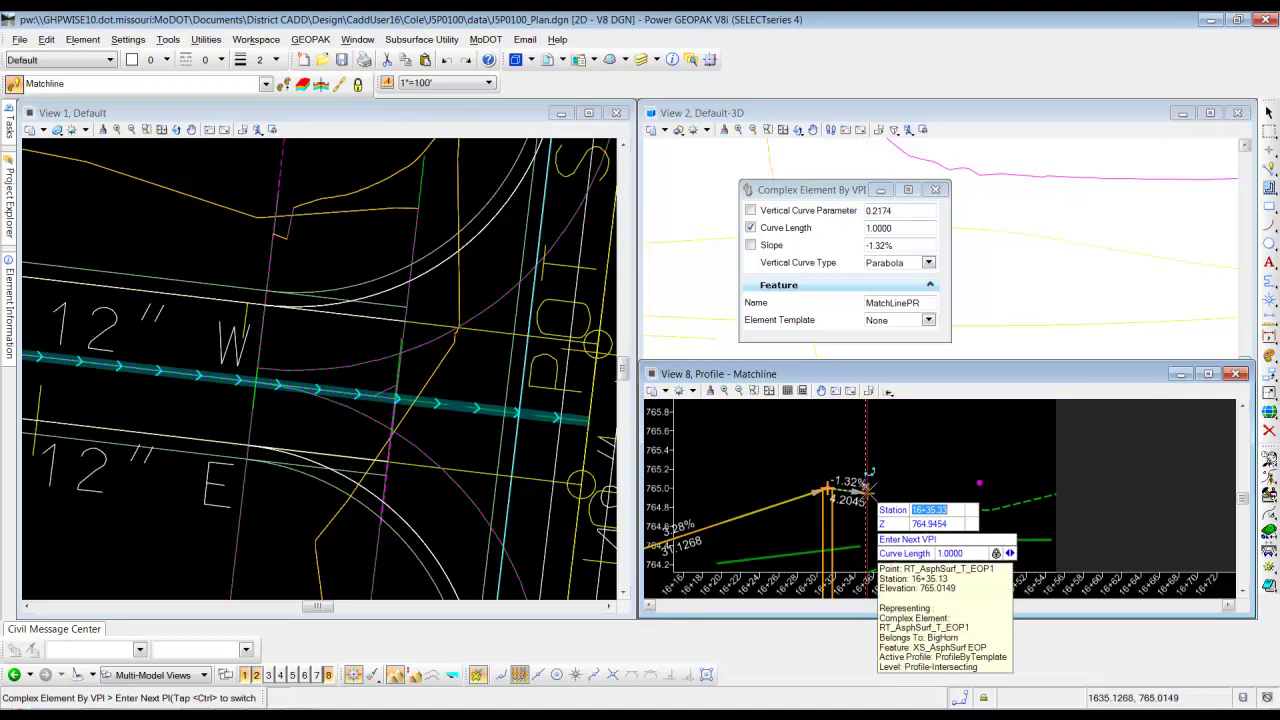
left_click(866, 487)
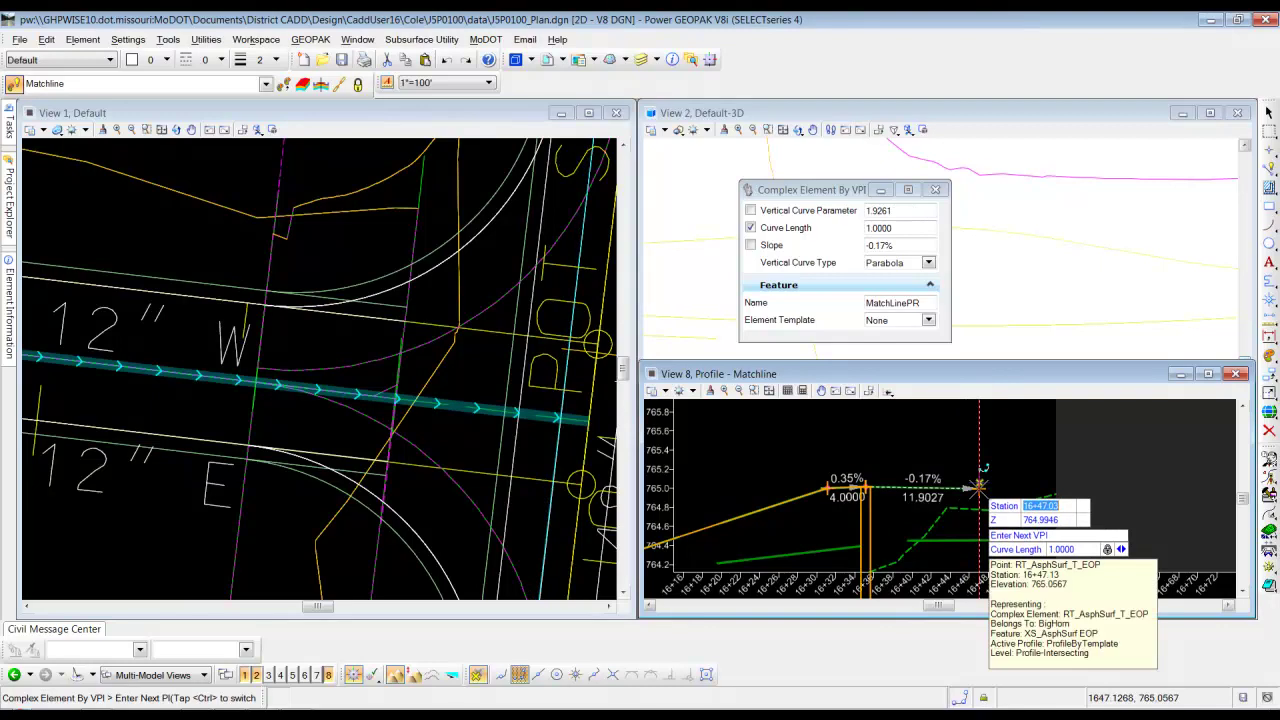
left_click(978, 487)
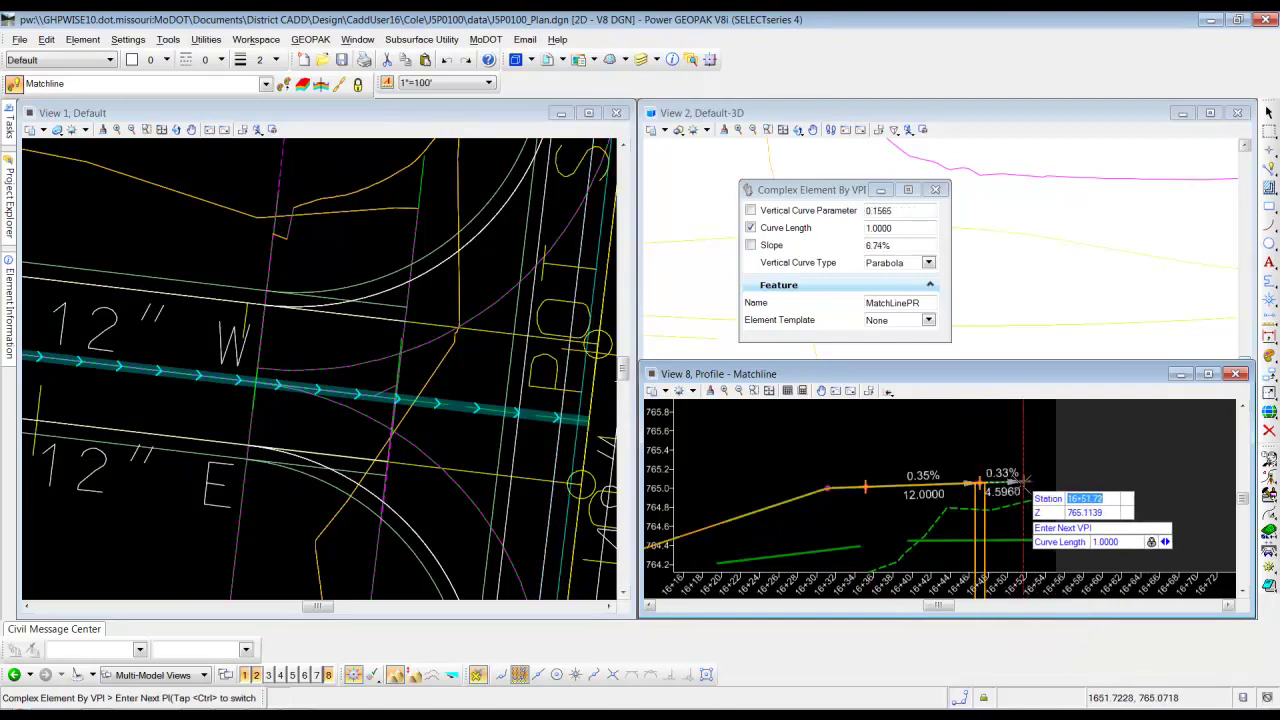
right_click(1031, 466)
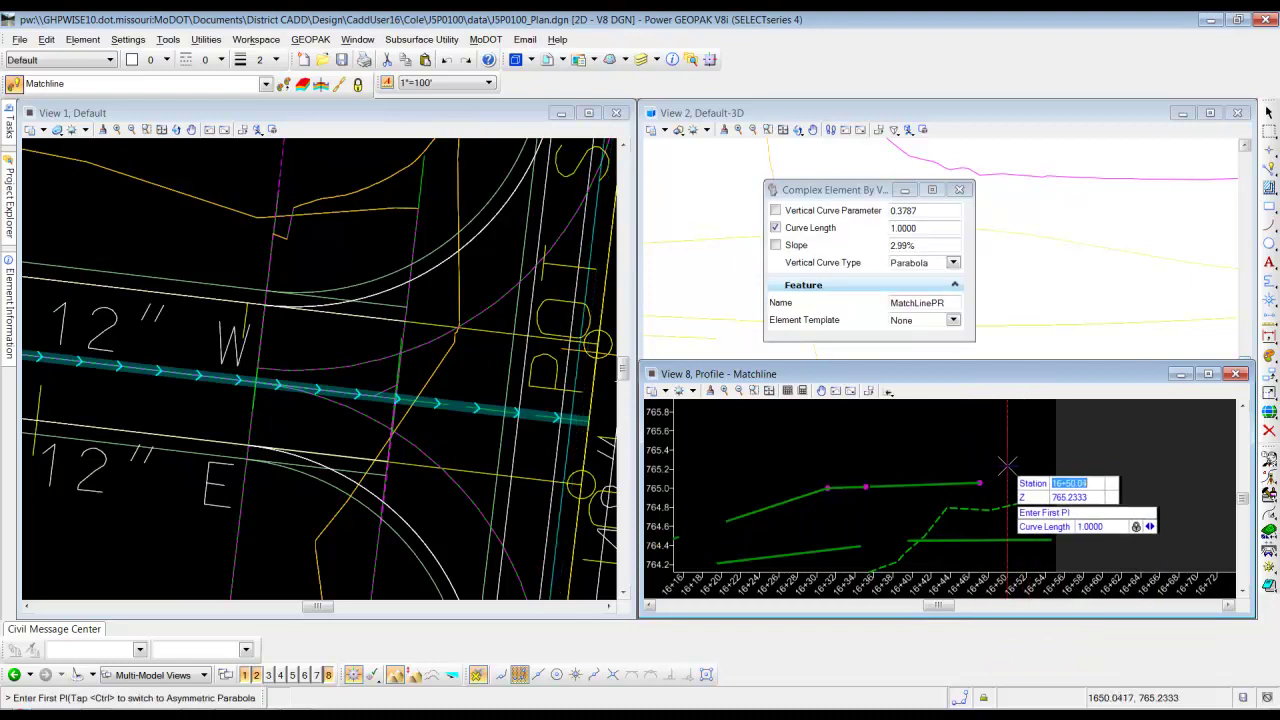
right_click(1005, 466)
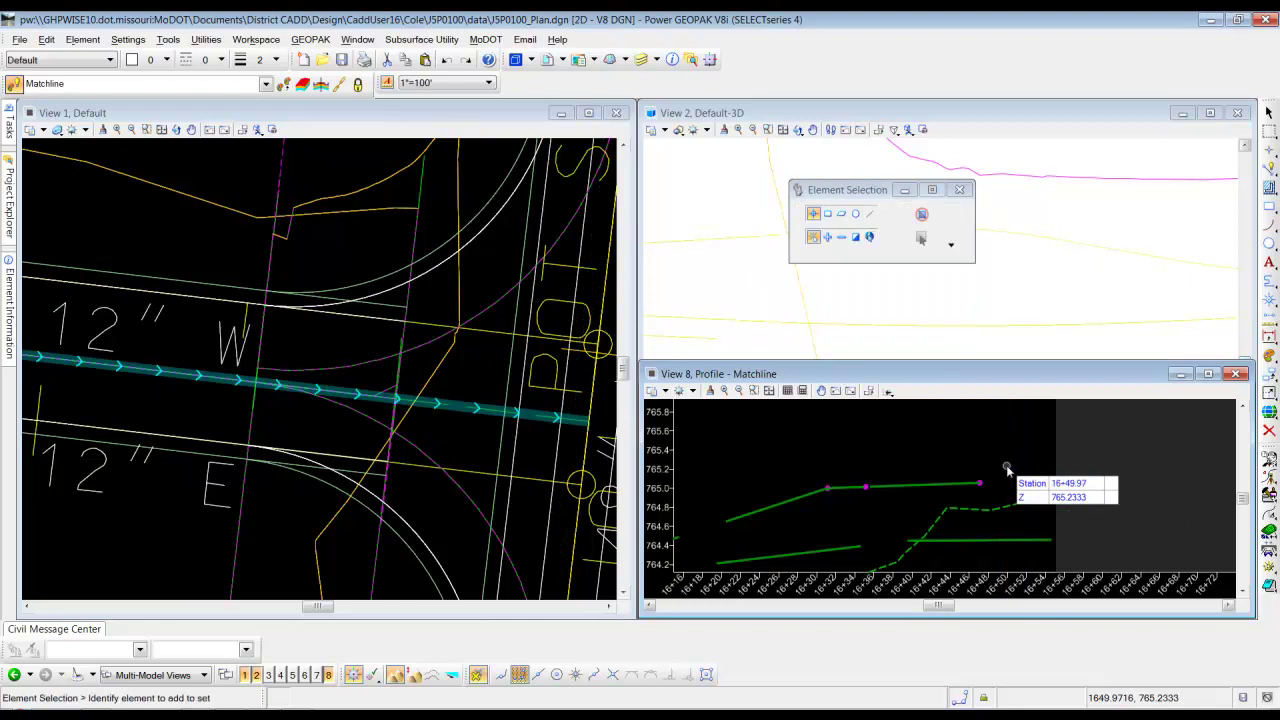
Step: Set the new MatchLinePR profile as the Matchline's active profile
left_click(896, 487)
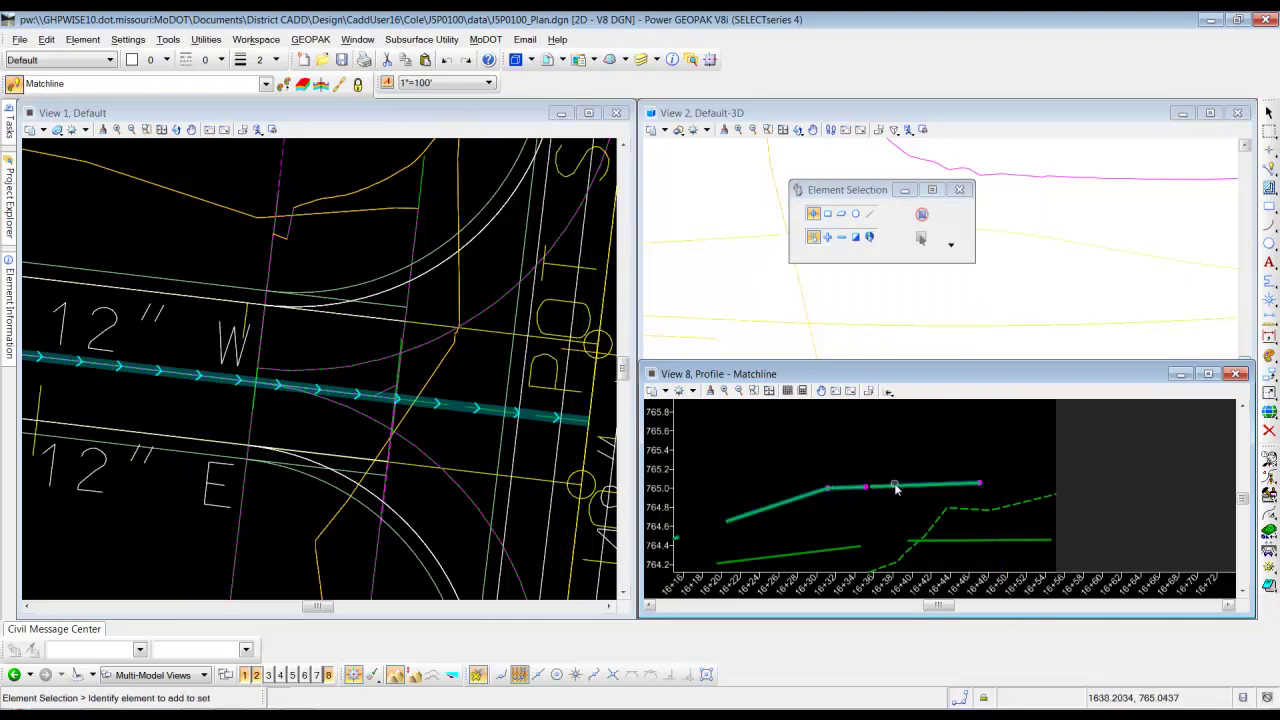
left_click(896, 490)
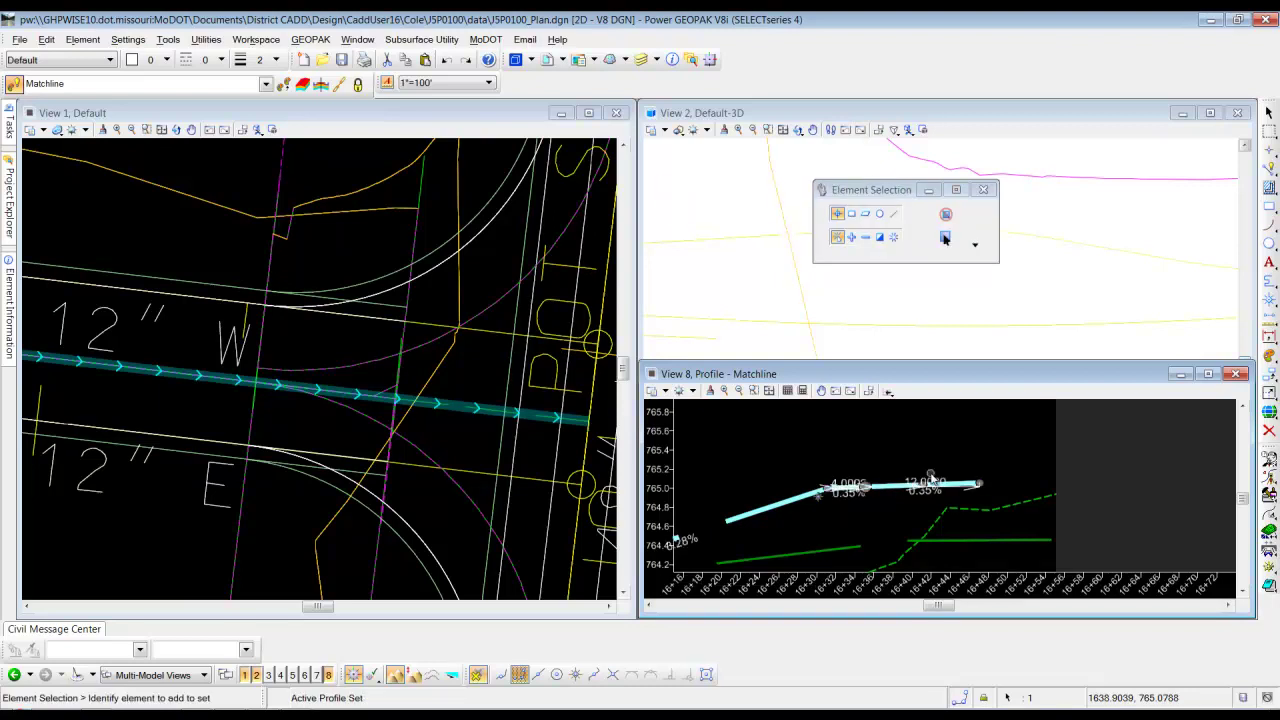
left_click(873, 460)
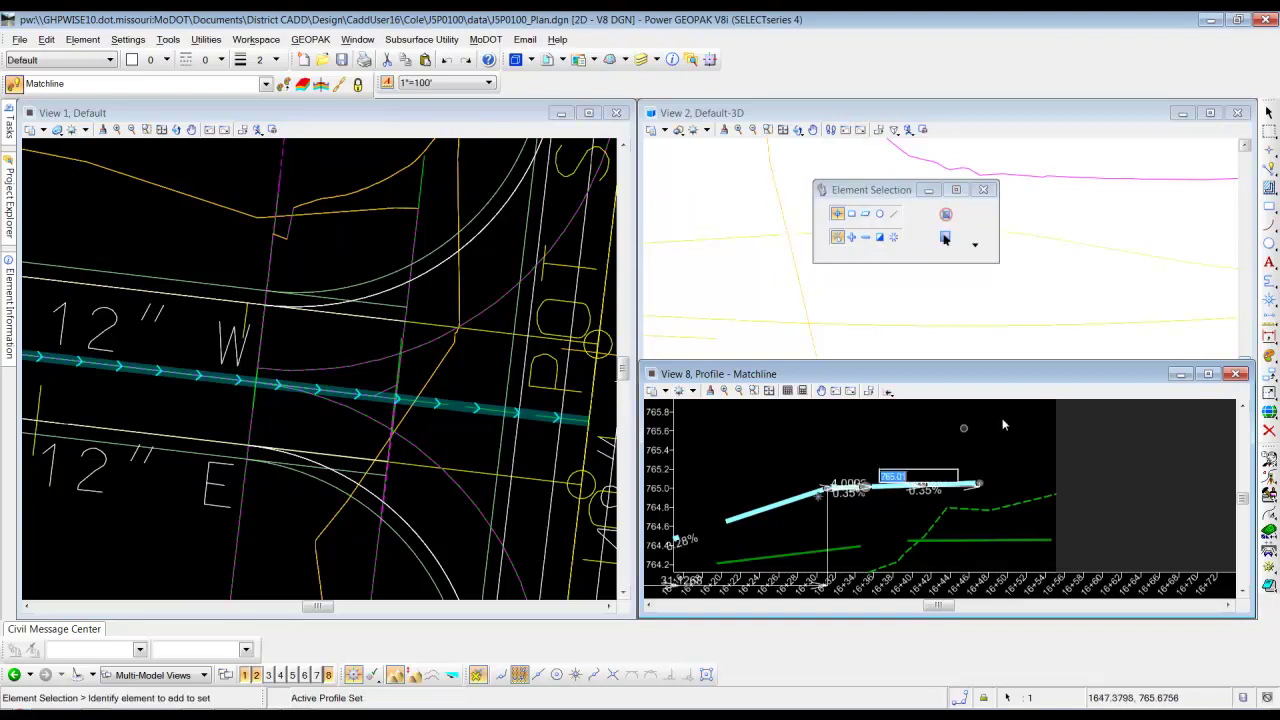
Step: Move View 8 over View 1 to uncover the 3D view and examine the ramp intersection with the mainline in View 2
left_click_drag(985, 385, 371, 382)
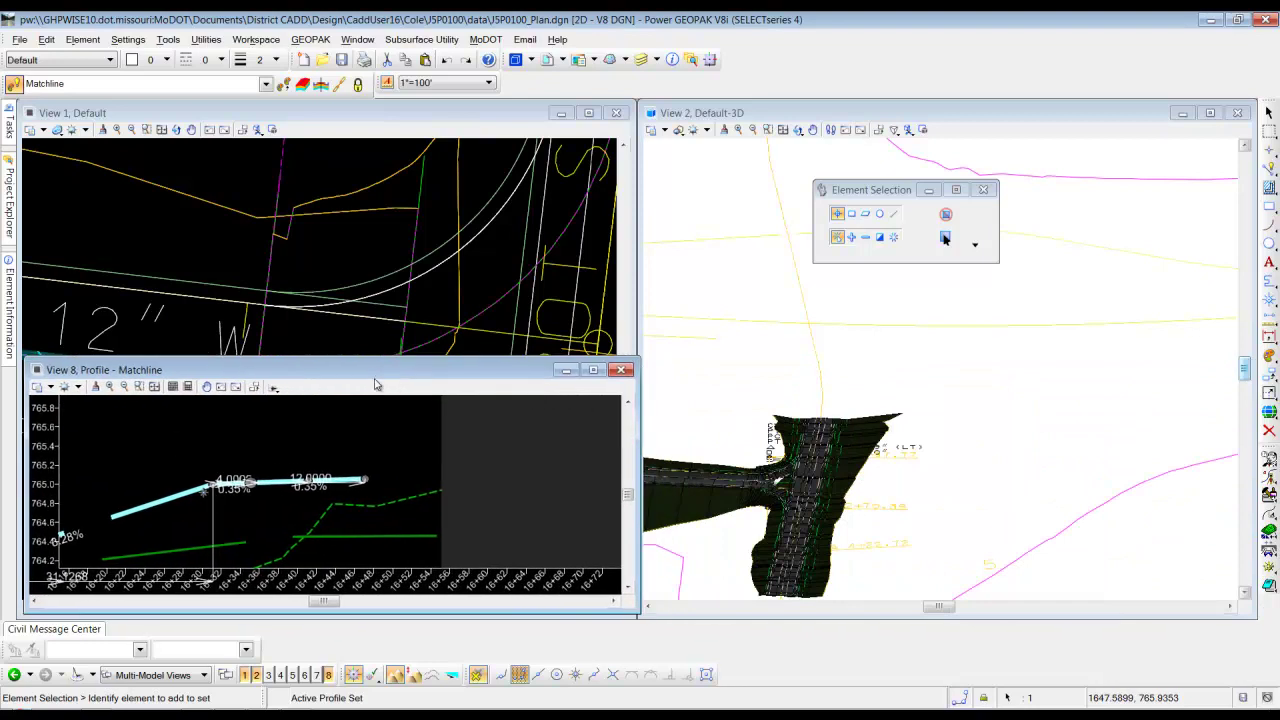
scroll(755, 490, "up", 5)
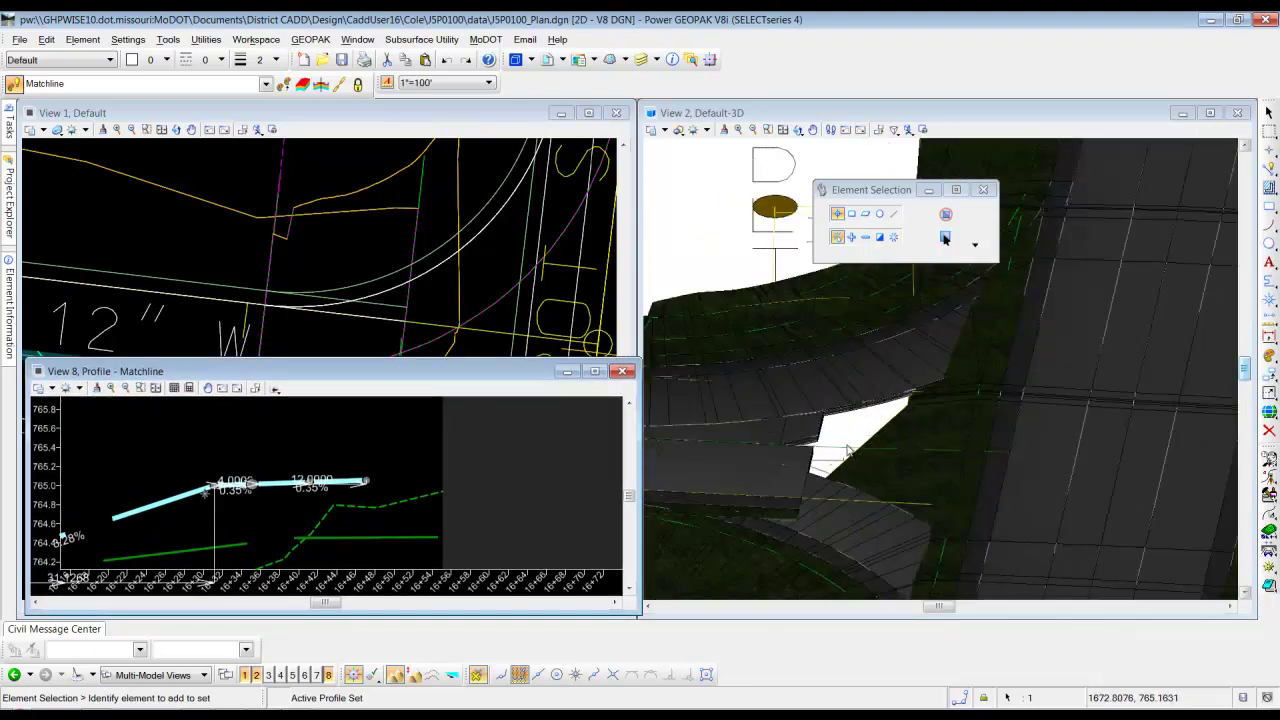